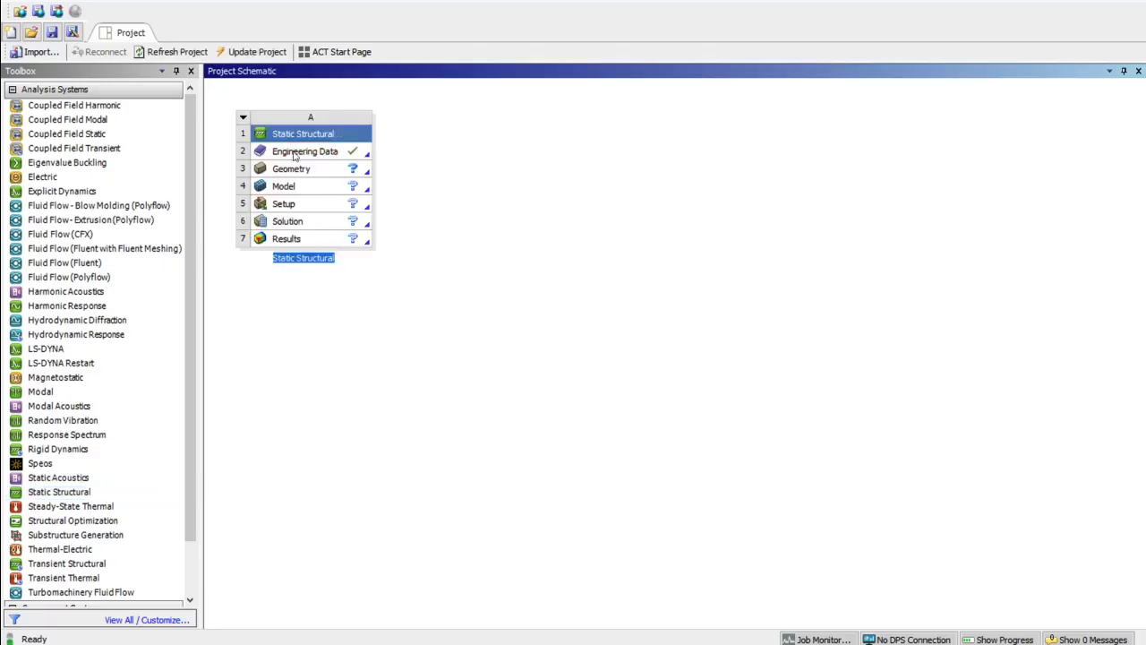
# - Review the Structural Steel material in the static structural system's engineering data, then return to the project schematic
pyautogui.click(295, 154)
pyautogui.doubleClick(294, 154)
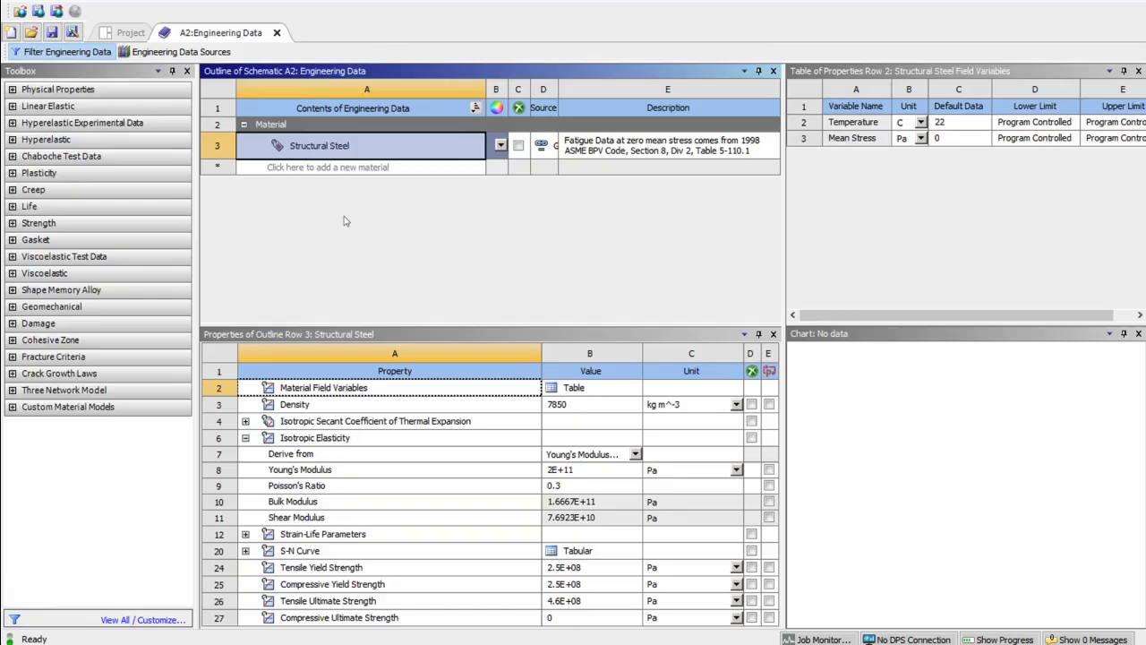
pyautogui.click(278, 33)
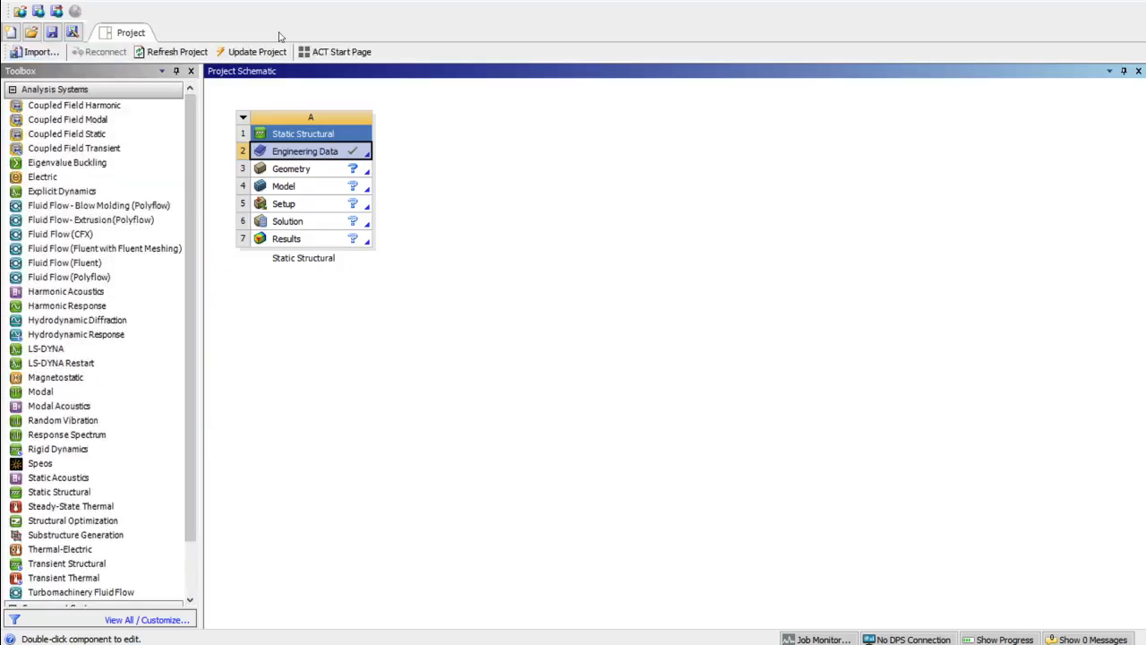
# - Create a new DesignModeler geometry for the static structural system
pyautogui.click(289, 174)
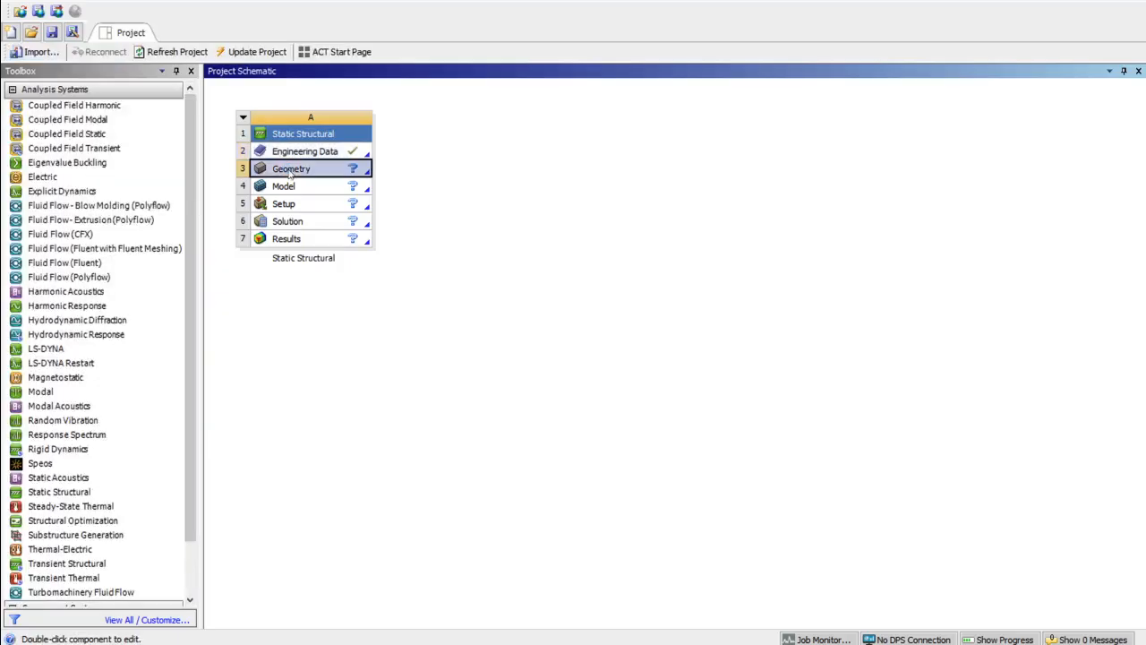
pyautogui.rightClick(289, 174)
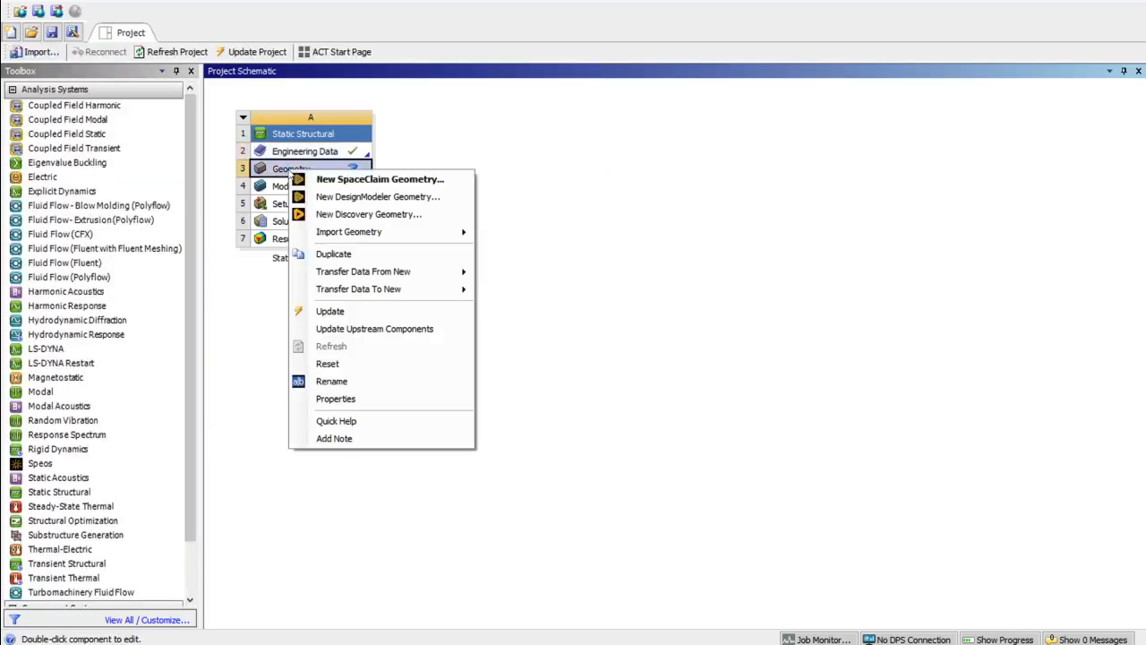
pyautogui.click(344, 196)
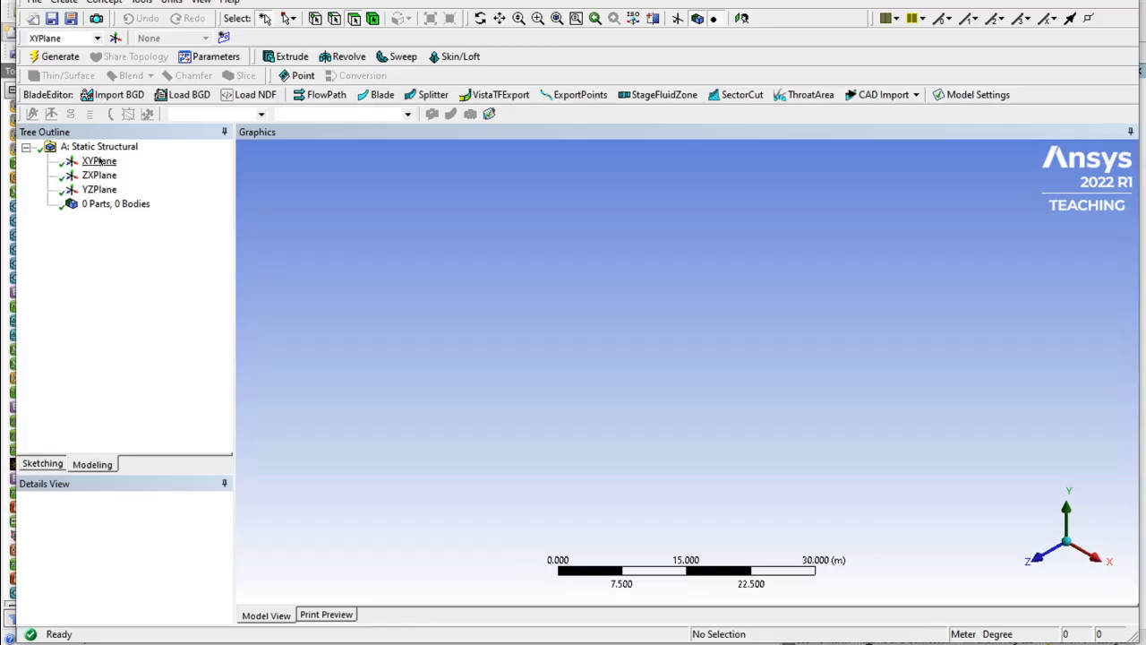
# - Start sketching face-on to the XY plane, show the 2D grid and set its major spacing to 1 m
pyautogui.click(99, 160)
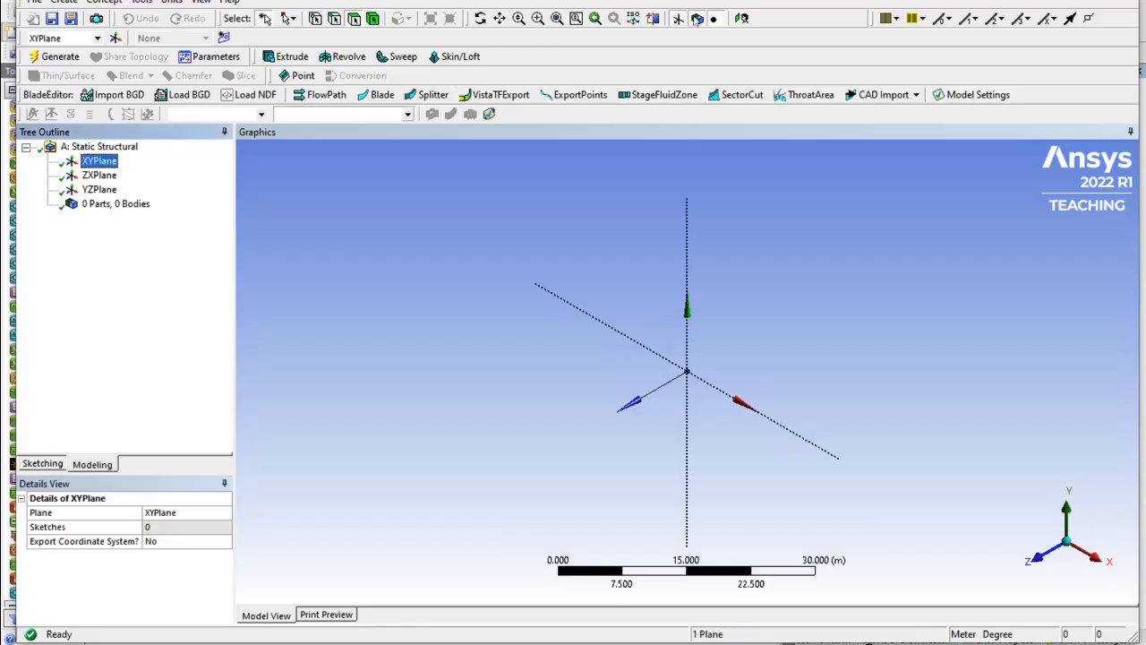
pyautogui.click(742, 18)
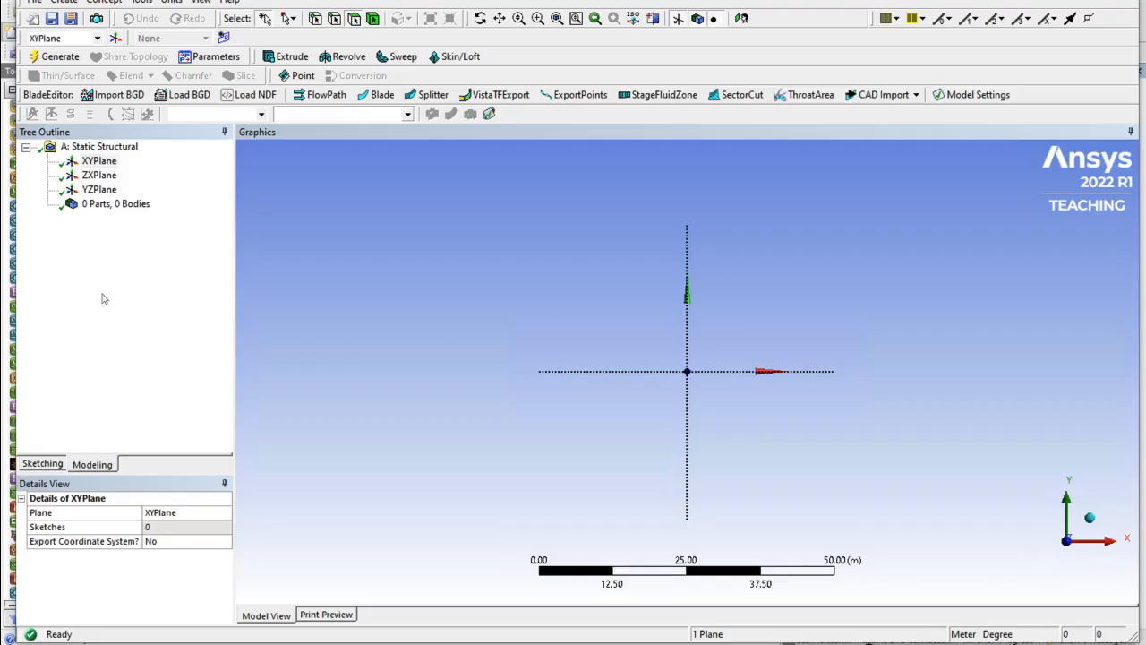
pyautogui.click(43, 464)
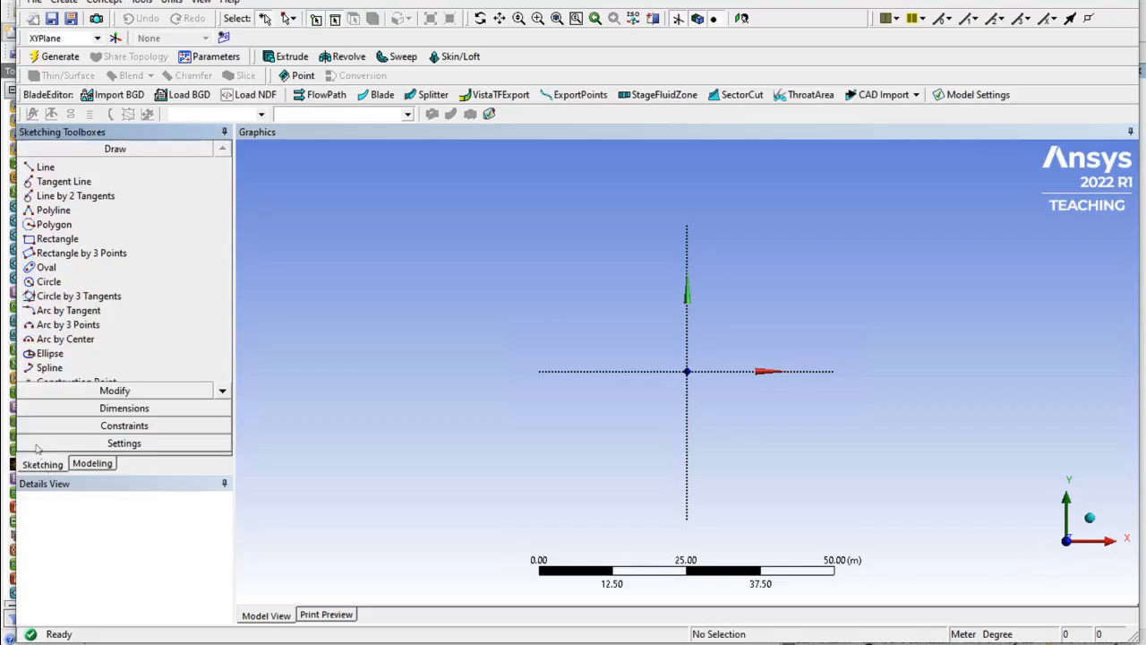
pyautogui.click(104, 444)
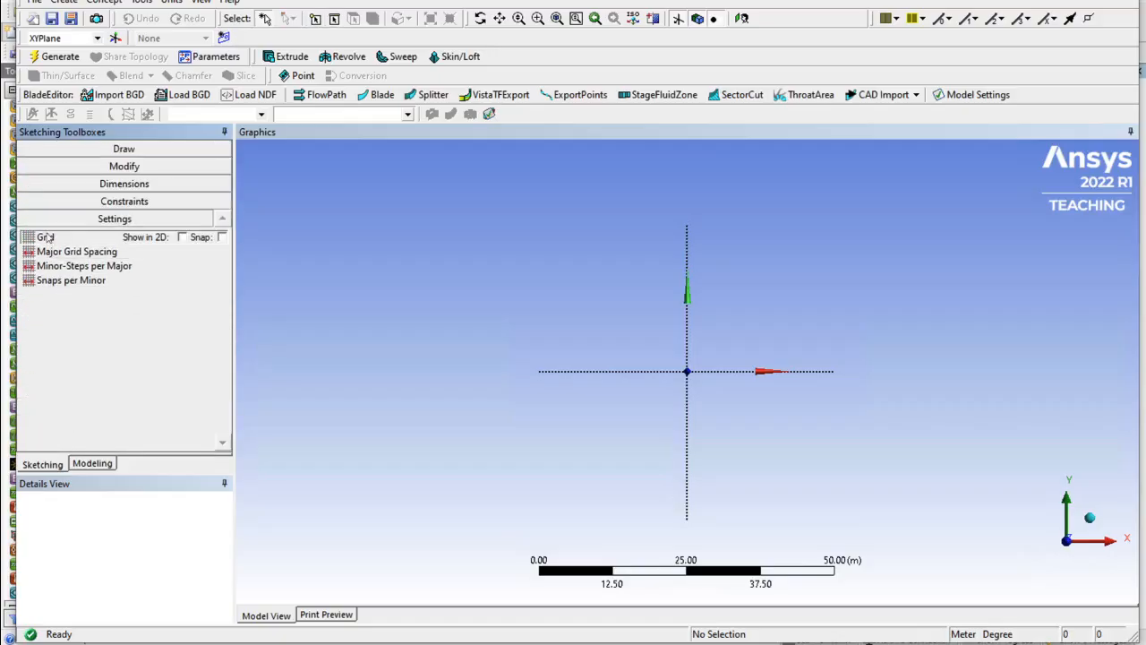
pyautogui.click(183, 237)
pyautogui.click(196, 252)
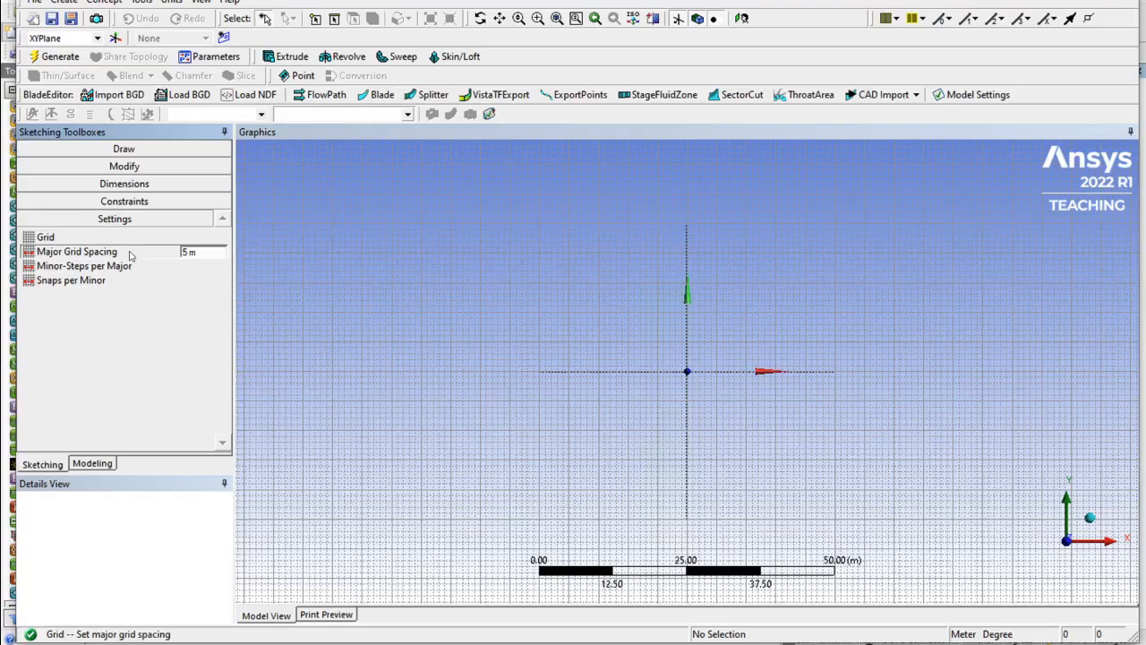
pyautogui.click(196, 253)
pyautogui.write('1')
pyautogui.press('Return')
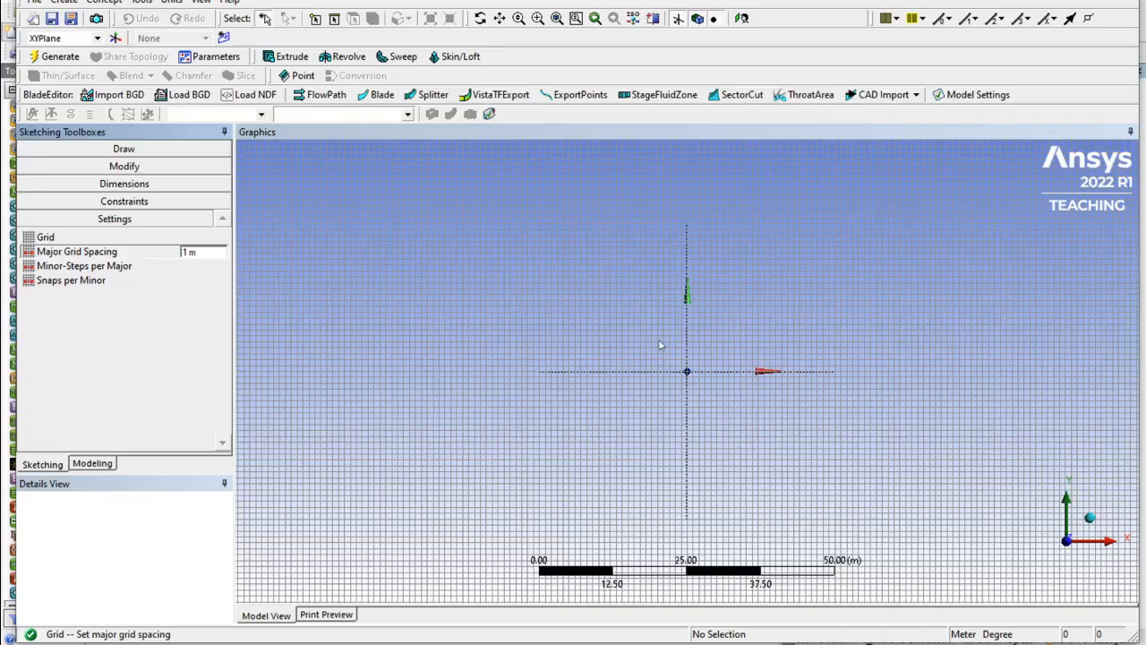
# - Draw a quarter-circle arc by center at (1, 0), starting at the origin and ending at (1, 1)
pyautogui.scroll(8, 702, 377)
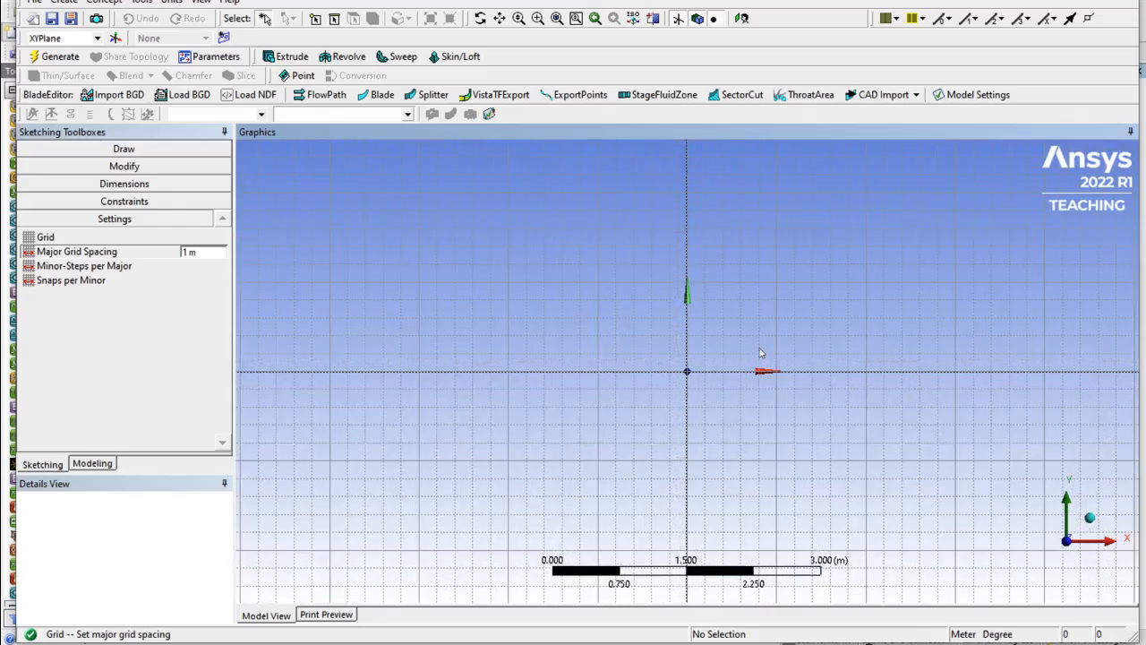
pyautogui.scroll(1, 760, 356)
pyautogui.click(113, 151)
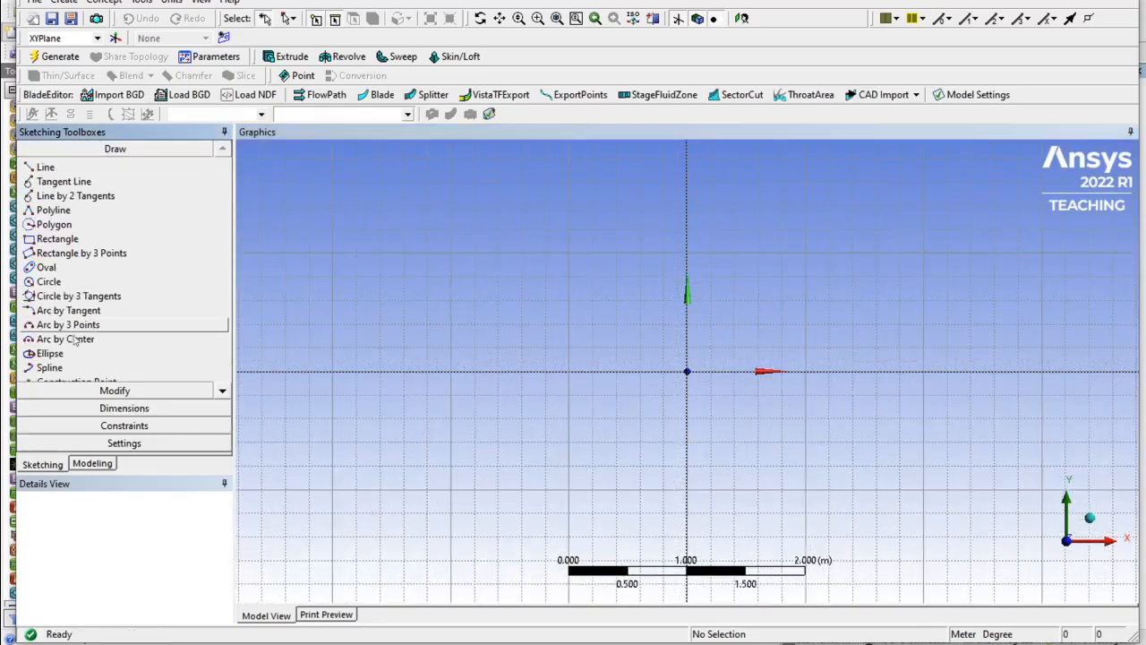
pyautogui.click(66, 340)
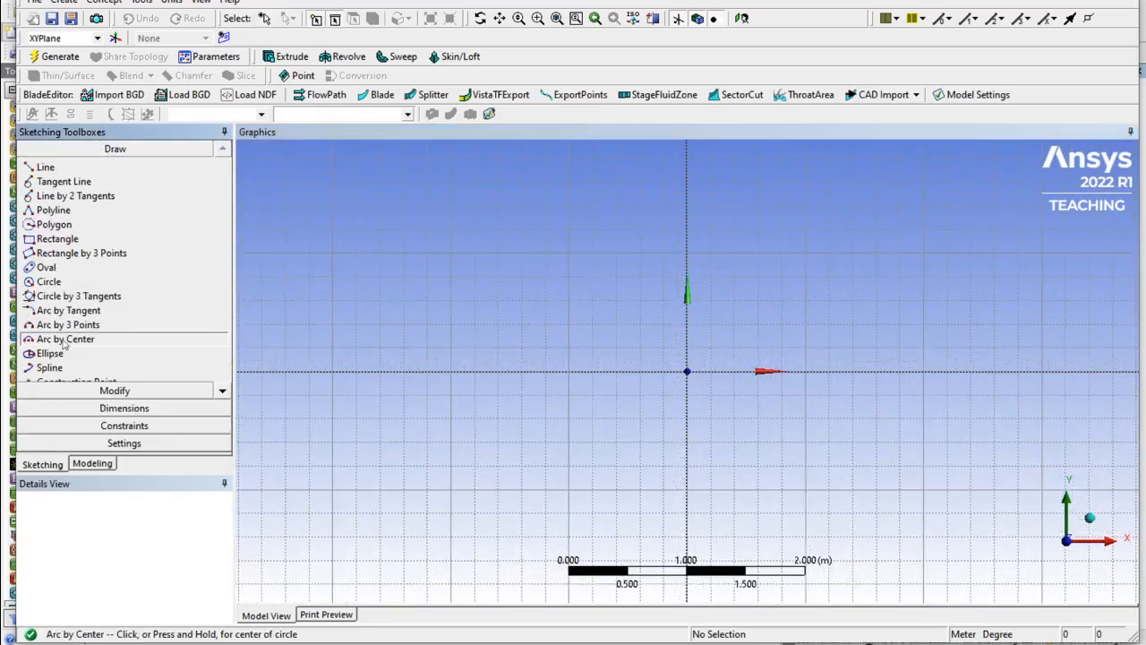
pyautogui.click(806, 370)
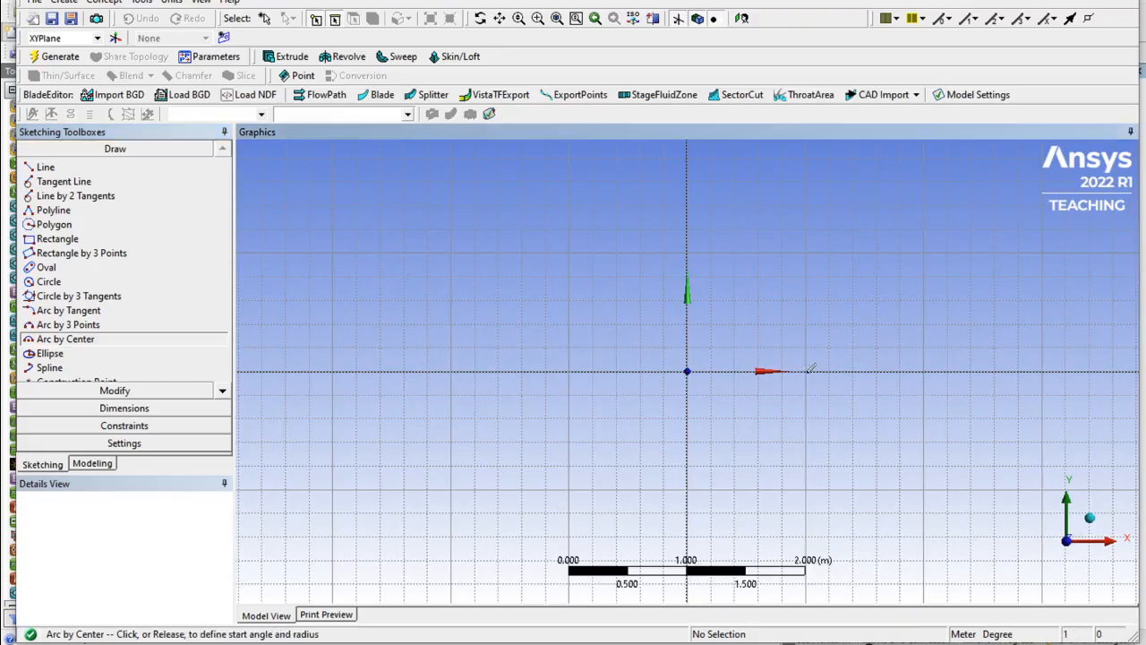
pyautogui.click(688, 370)
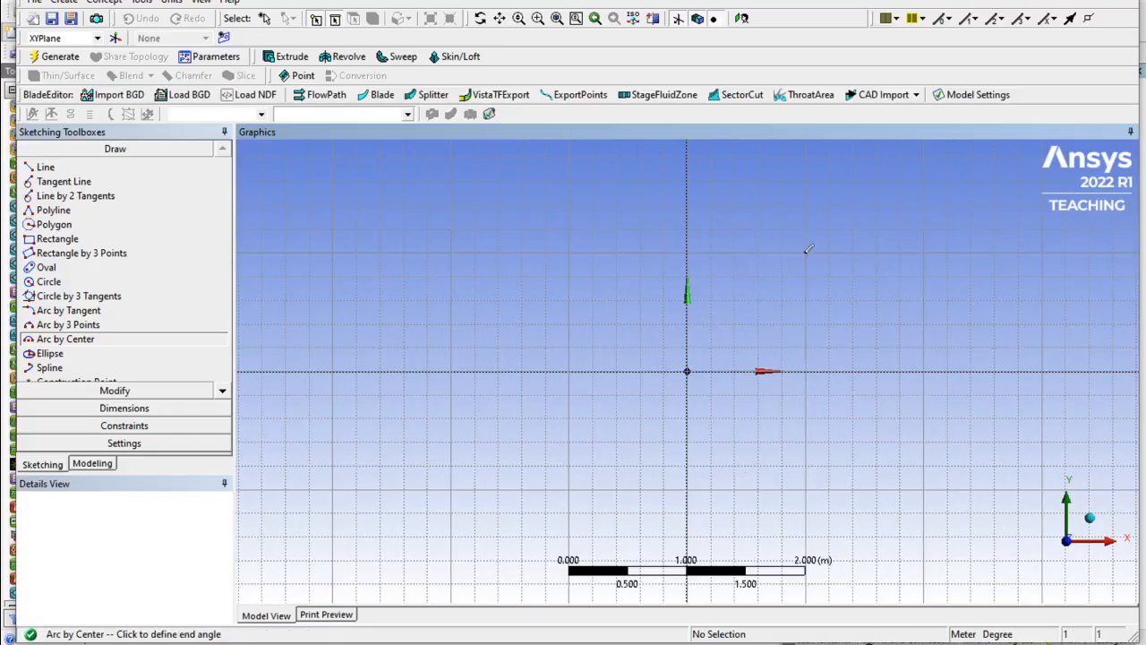
pyautogui.click(806, 253)
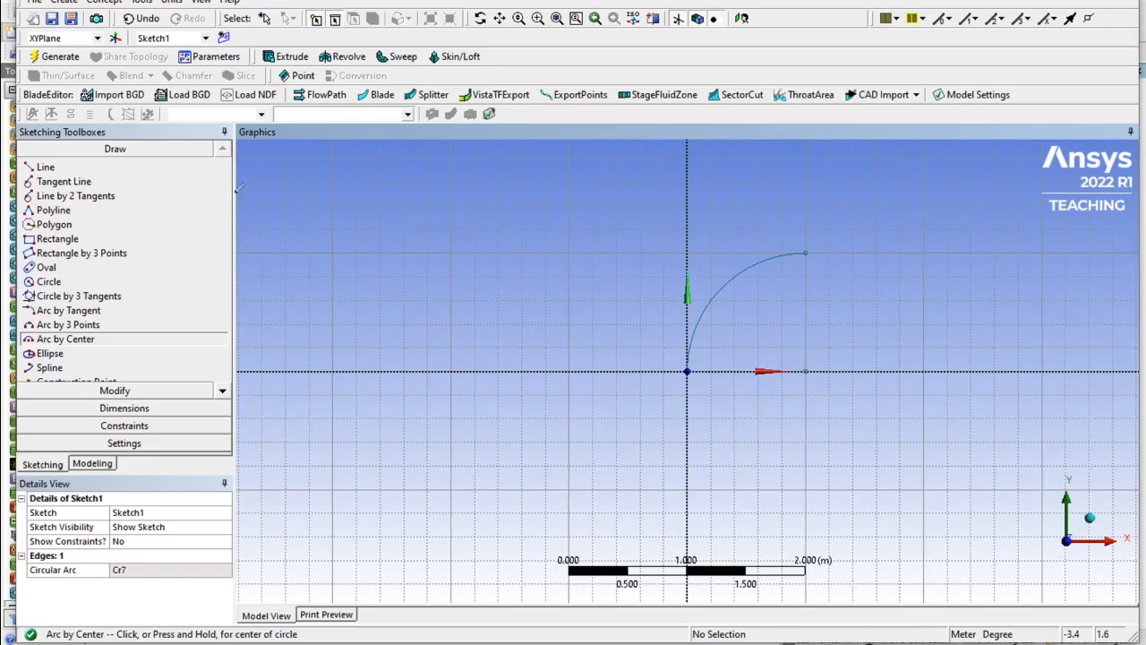
# - Generate a line body from the quarter-circle arc sketch on the XY plane, with the Add Material operation
pyautogui.click(99, 464)
pyautogui.click(47, 162)
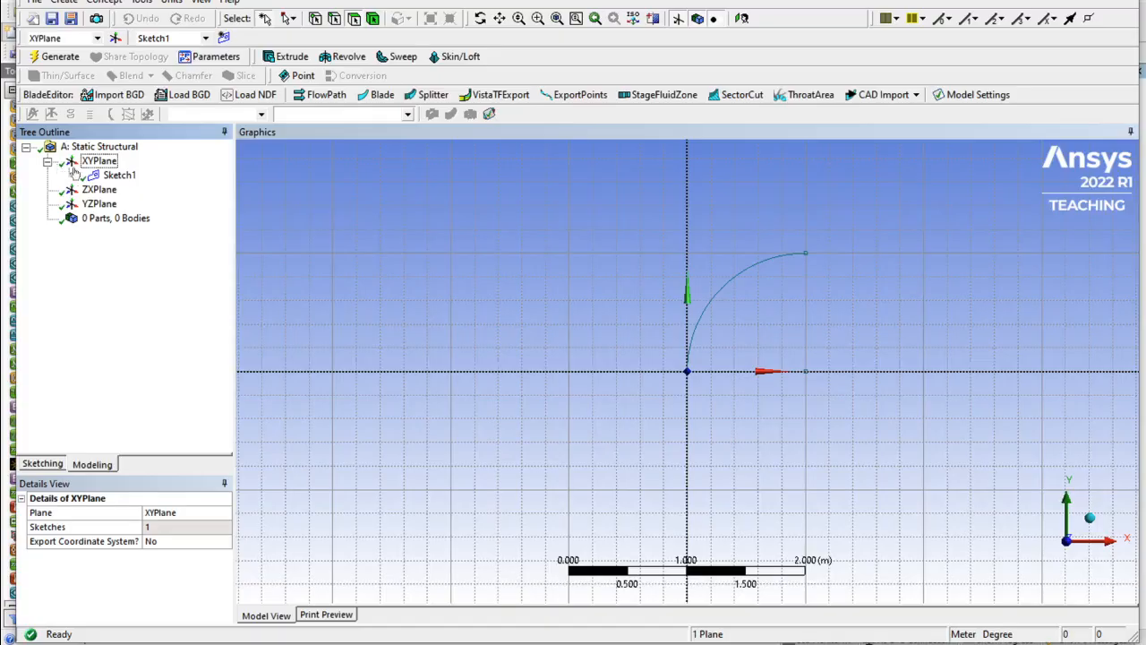
pyautogui.click(118, 175)
pyautogui.click(106, 2)
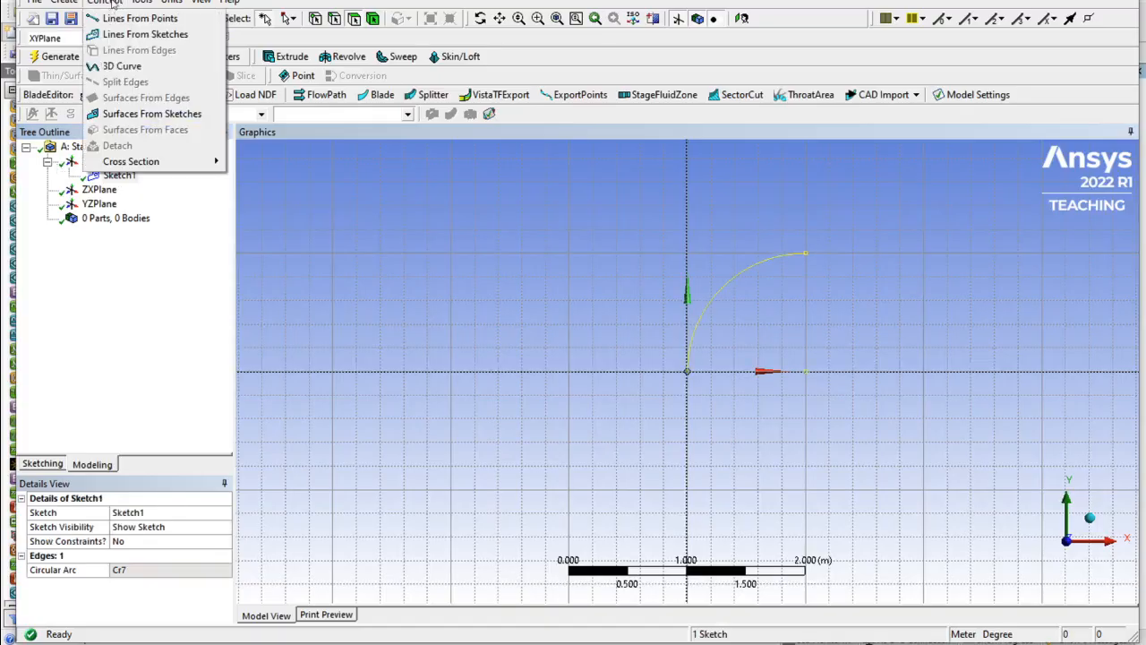
pyautogui.click(121, 36)
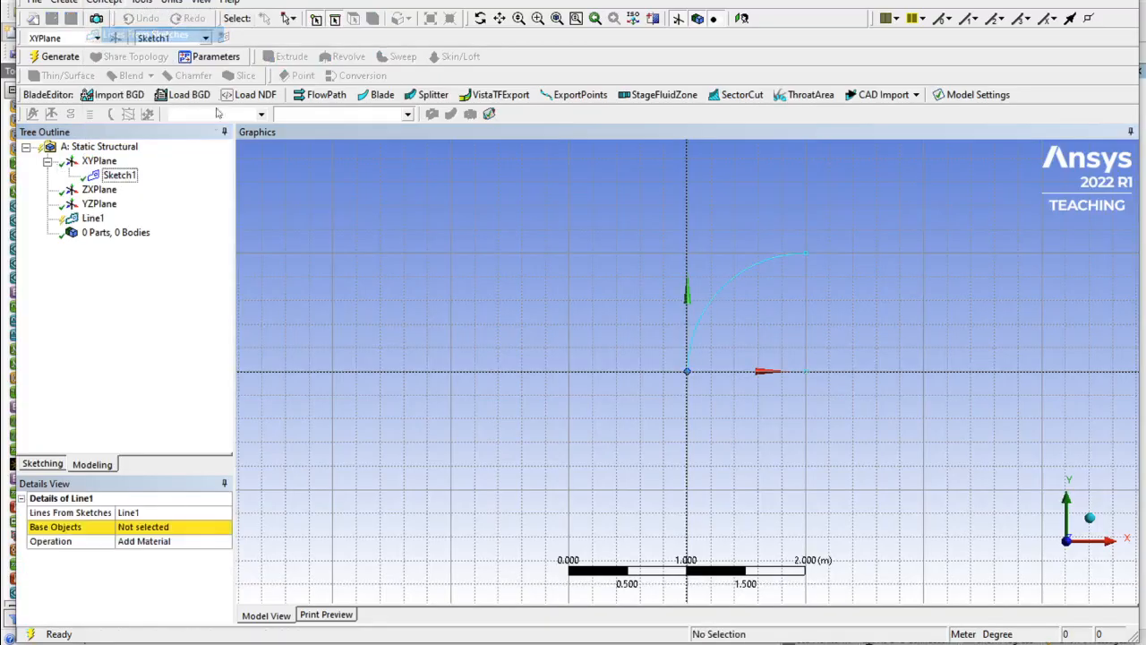
pyautogui.click(59, 56)
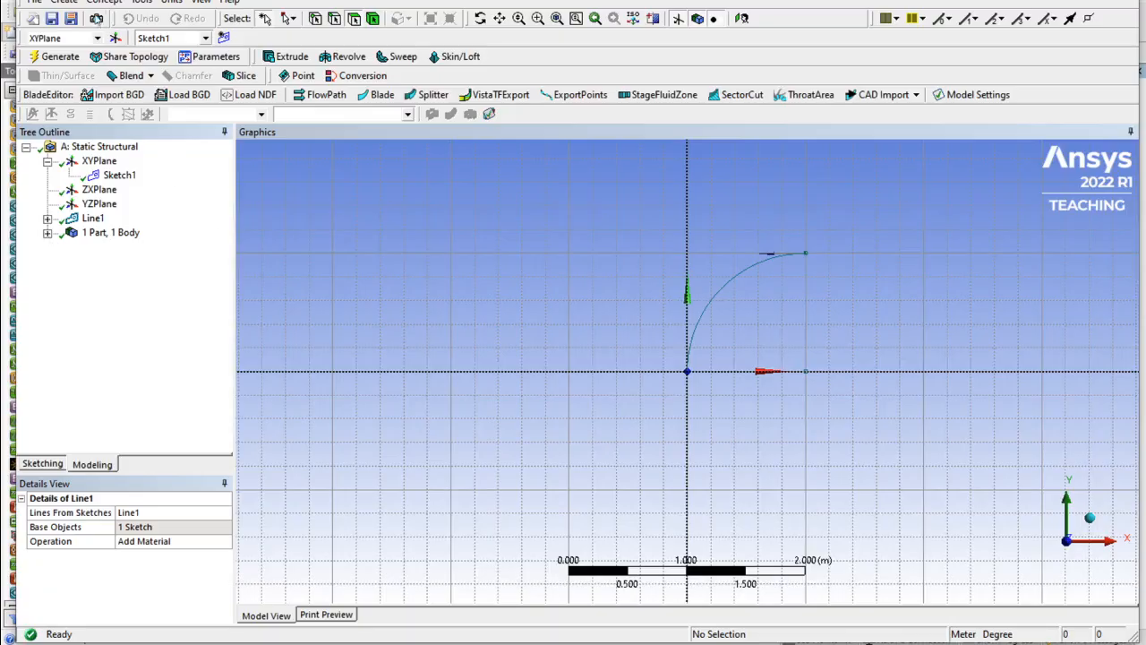
# - Add an I-section cross section to the model
pyautogui.click(103, 3)
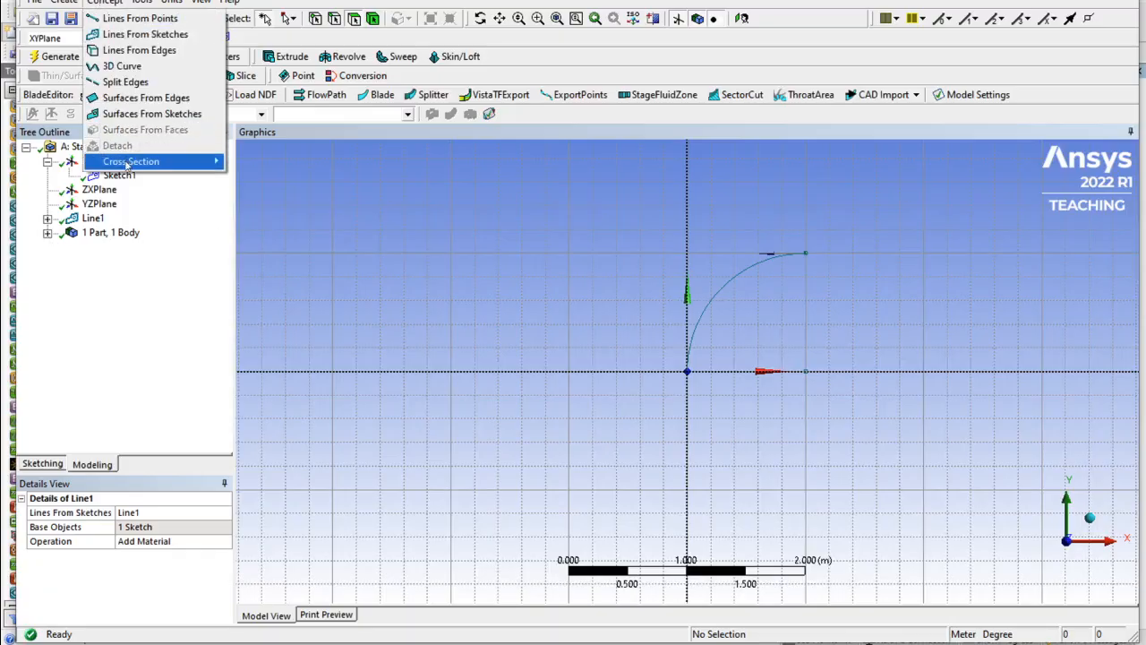
pyautogui.moveTo(174, 164)
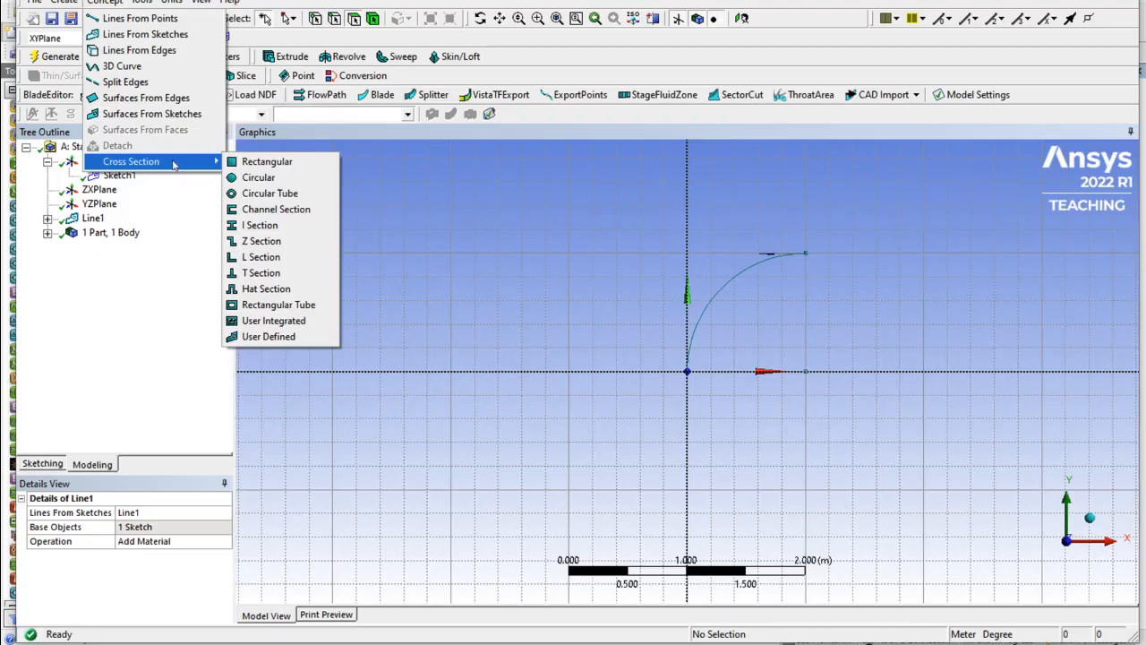
pyautogui.click(288, 227)
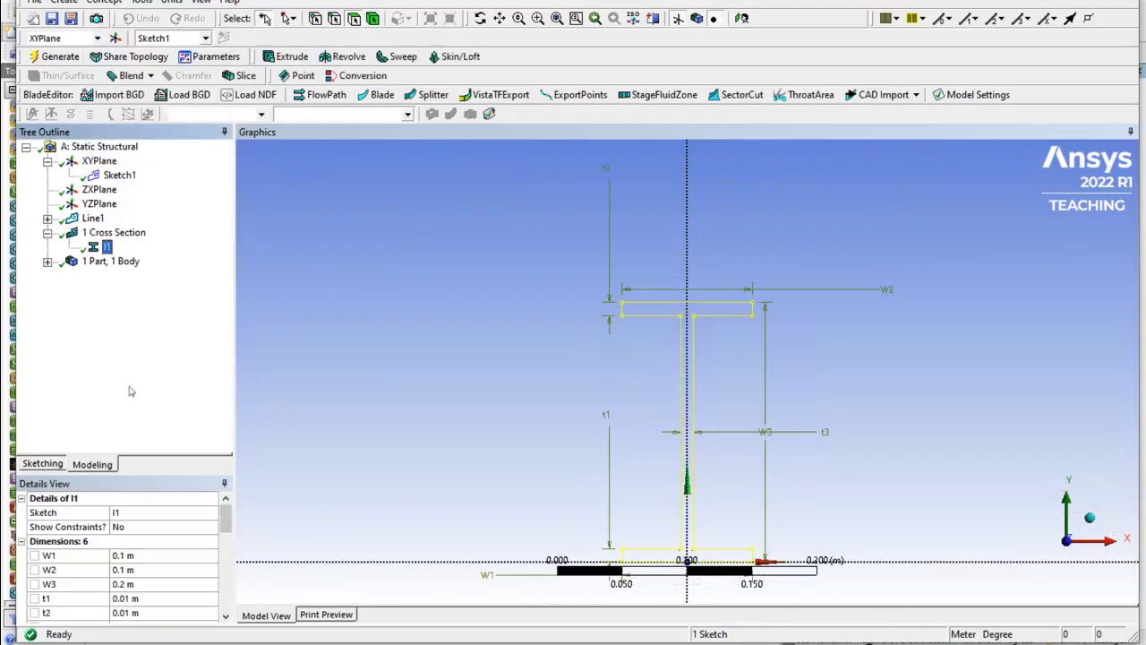
# - Set the I-section's flange widths W1 and W2 to 0.05 m and its height W3 to 0.1 m
pyautogui.moveTo(227, 526); pyautogui.dragTo(227, 535)
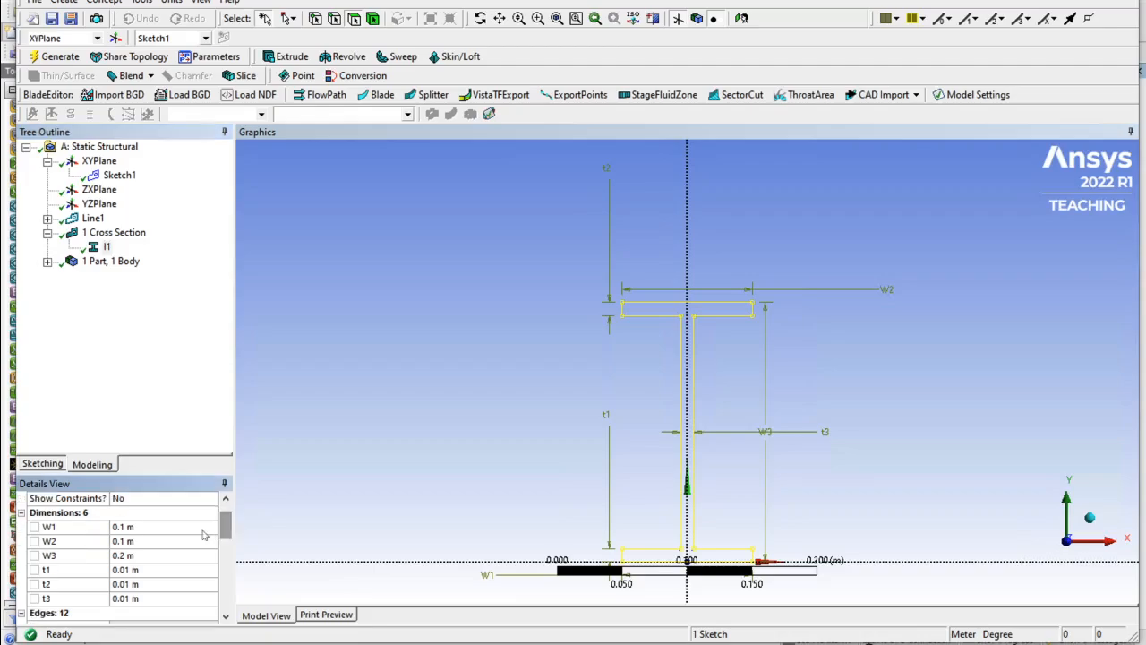
pyautogui.click(154, 526)
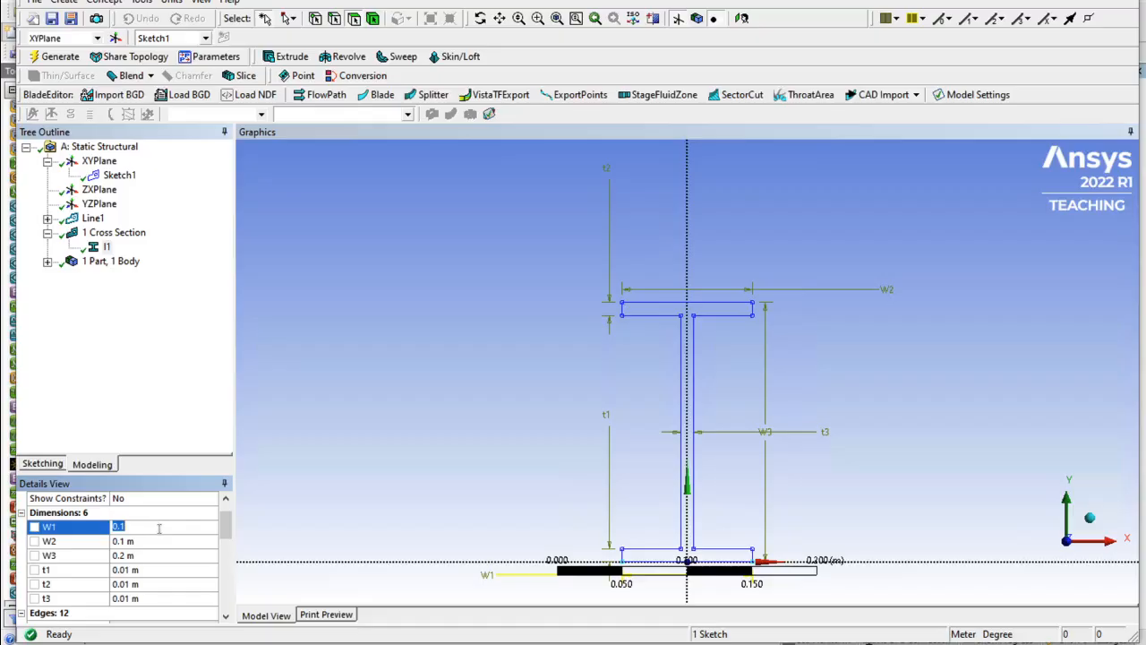
pyautogui.write('0.05')
pyautogui.press('Return')
pyautogui.click(150, 571)
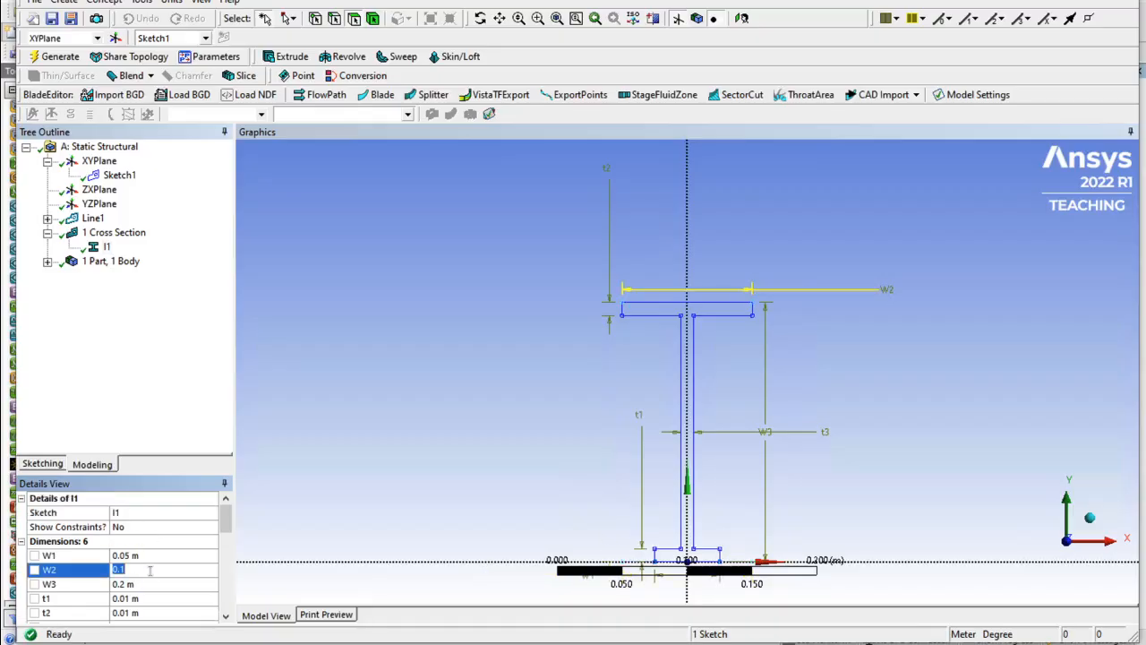
pyautogui.write('0.05')
pyautogui.press('Return')
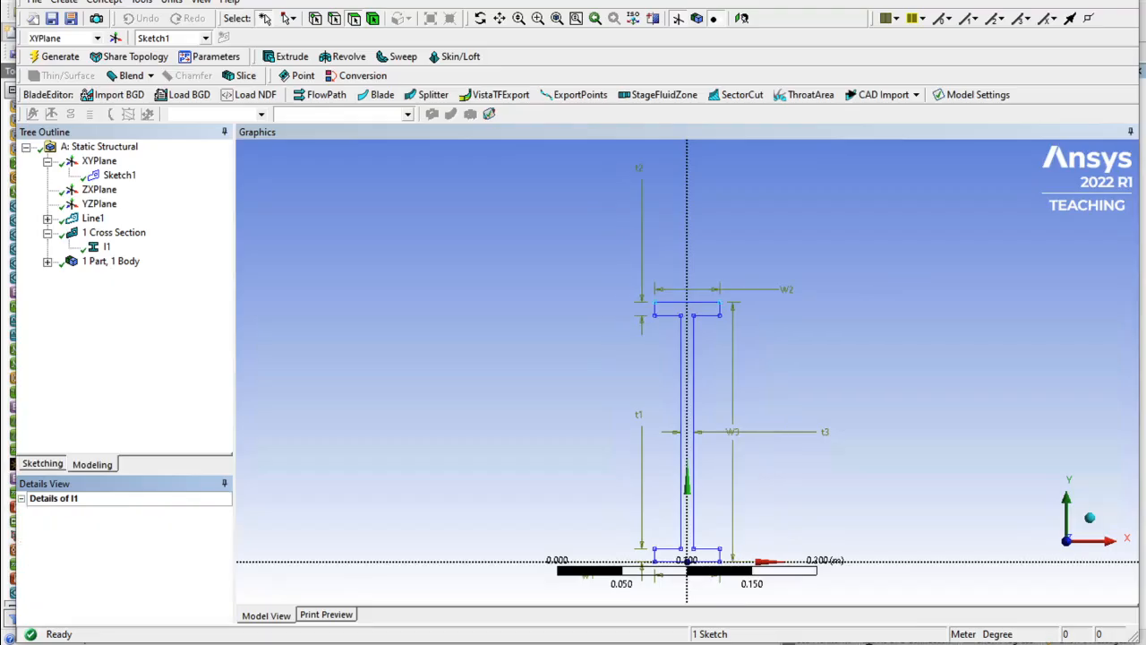
pyautogui.click(134, 584)
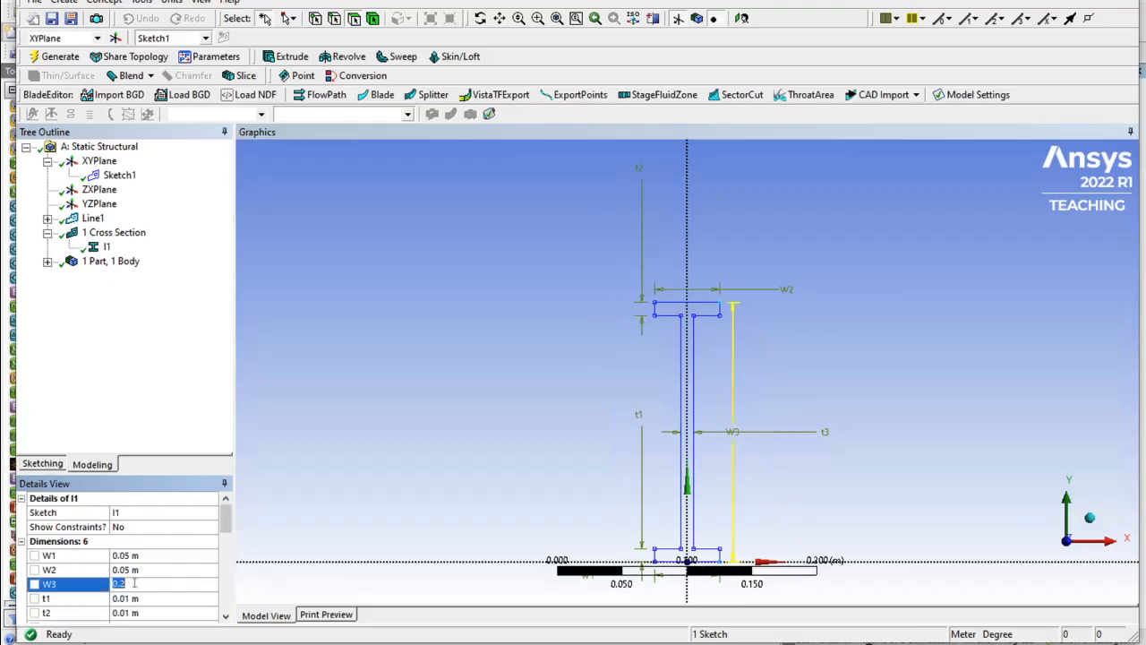
pyautogui.write('0.1')
pyautogui.press('Return')
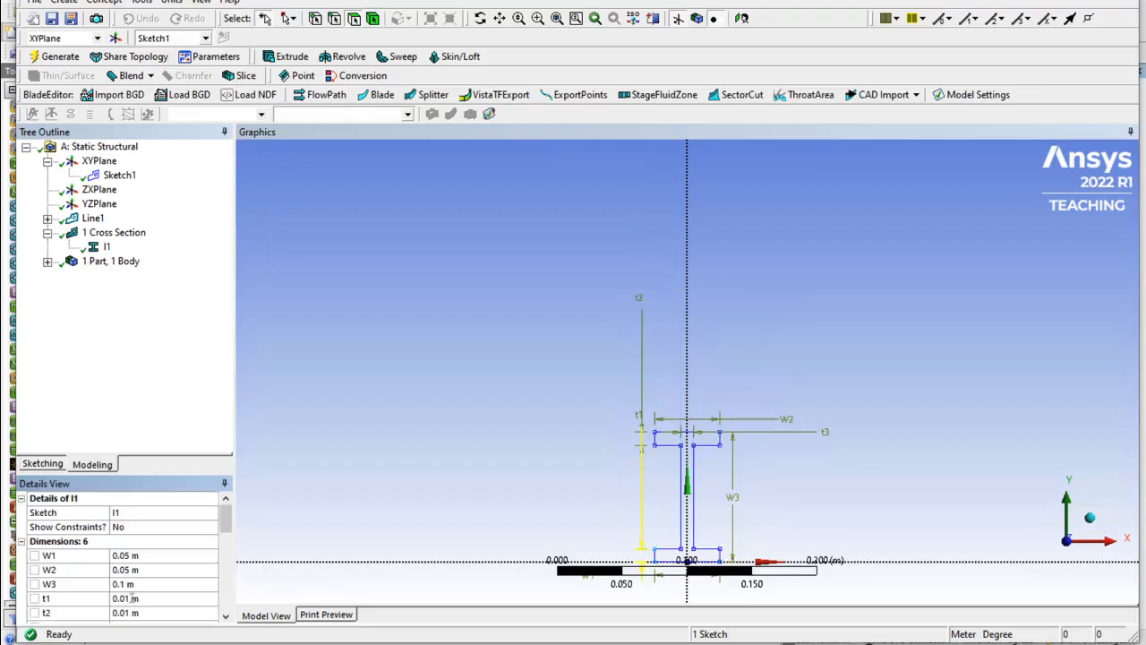
# - Set the I-section's flange thicknesses t1 and t2 to 0.0068 m
pyautogui.click(132, 599)
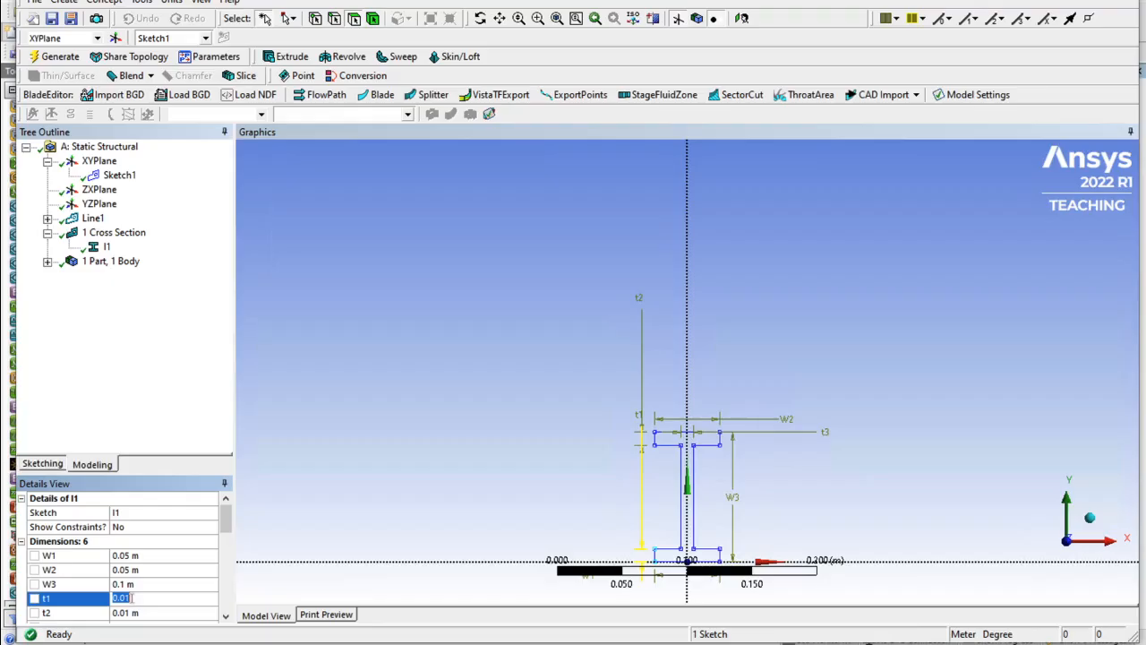
pyautogui.write('068')
pyautogui.press('Return')
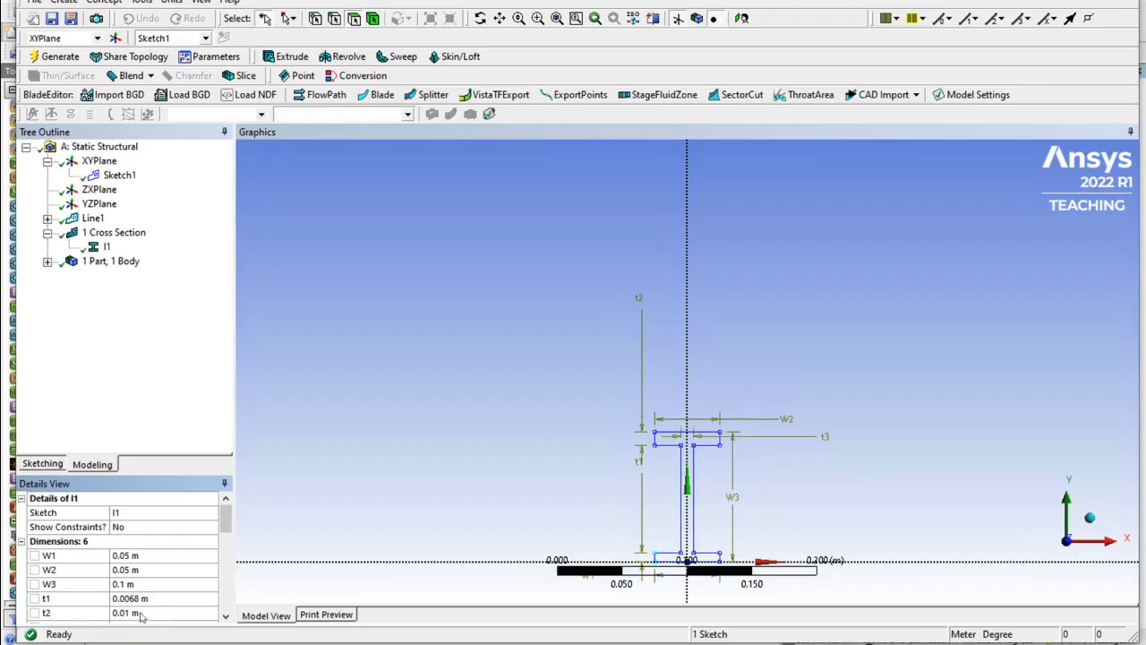
pyautogui.click(140, 613)
pyautogui.write('0.0068')
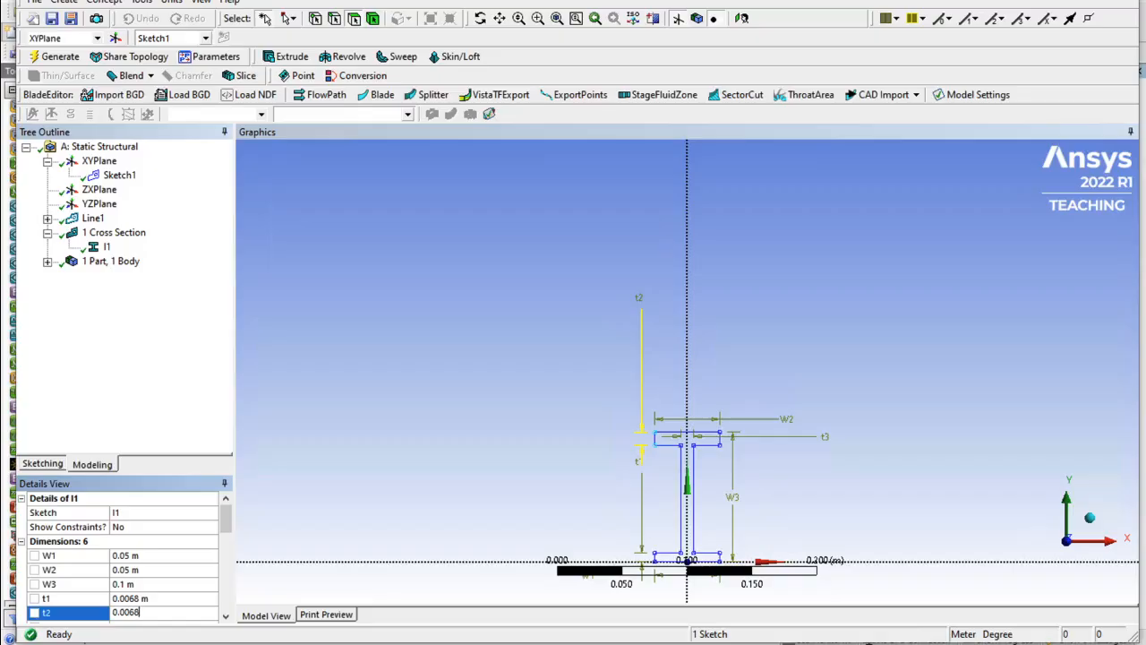
pyautogui.press('Return')
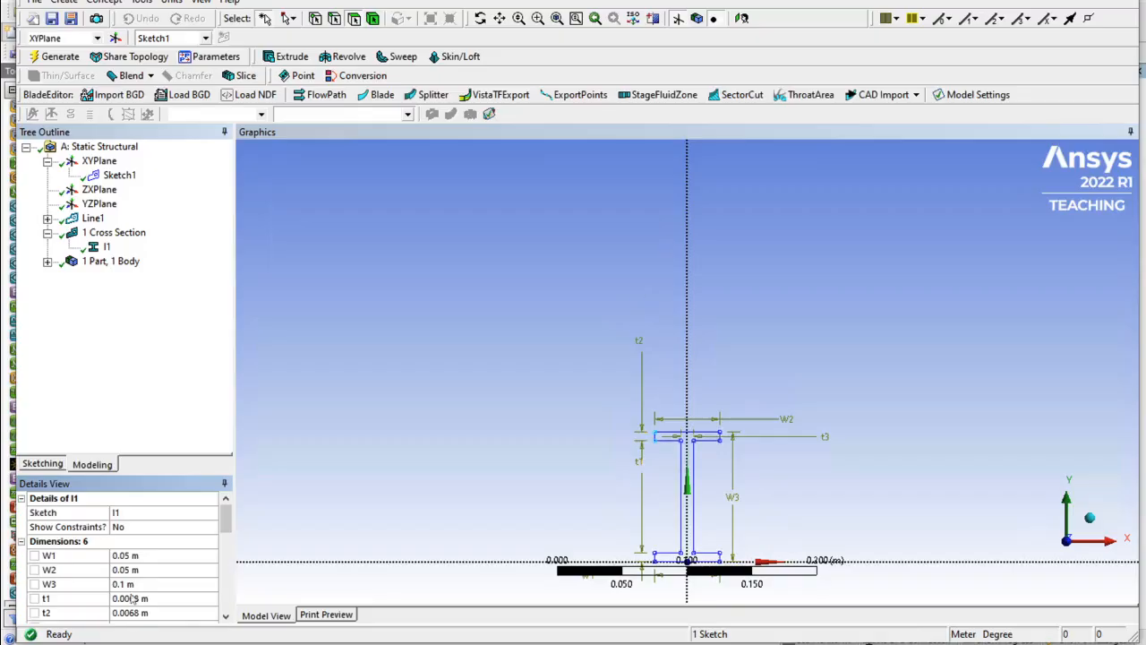
# - Set the I-section's web thickness t3 to 0.0045 m
pyautogui.scroll(-1, 136, 611)
pyautogui.click(149, 584)
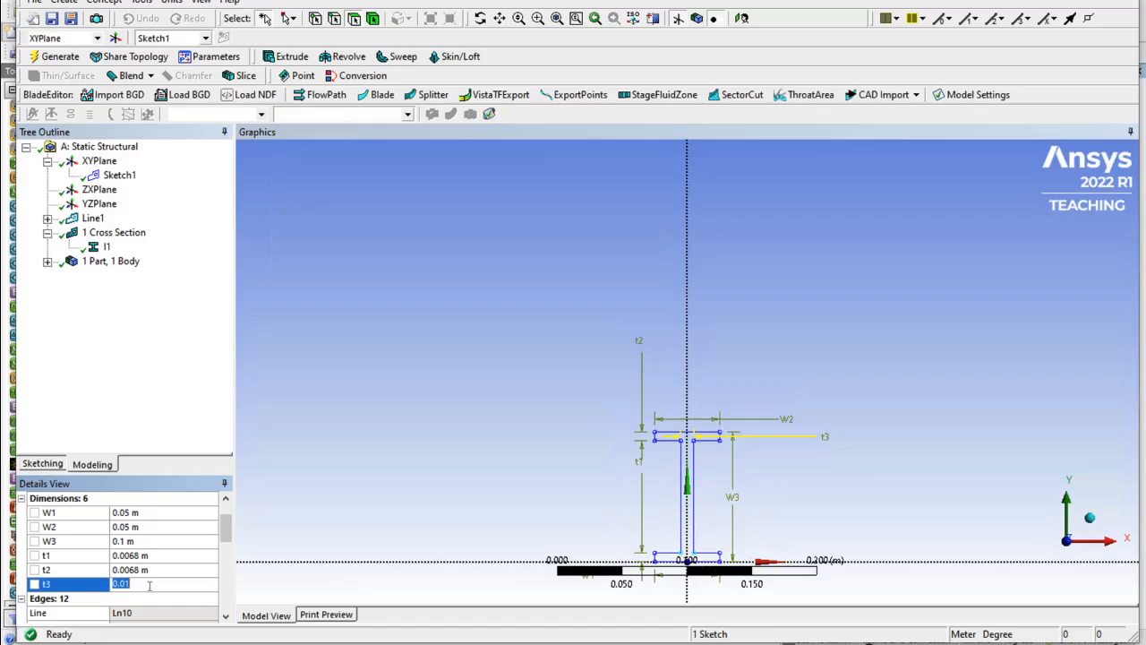
pyautogui.write('0.0045')
pyautogui.press('Return')
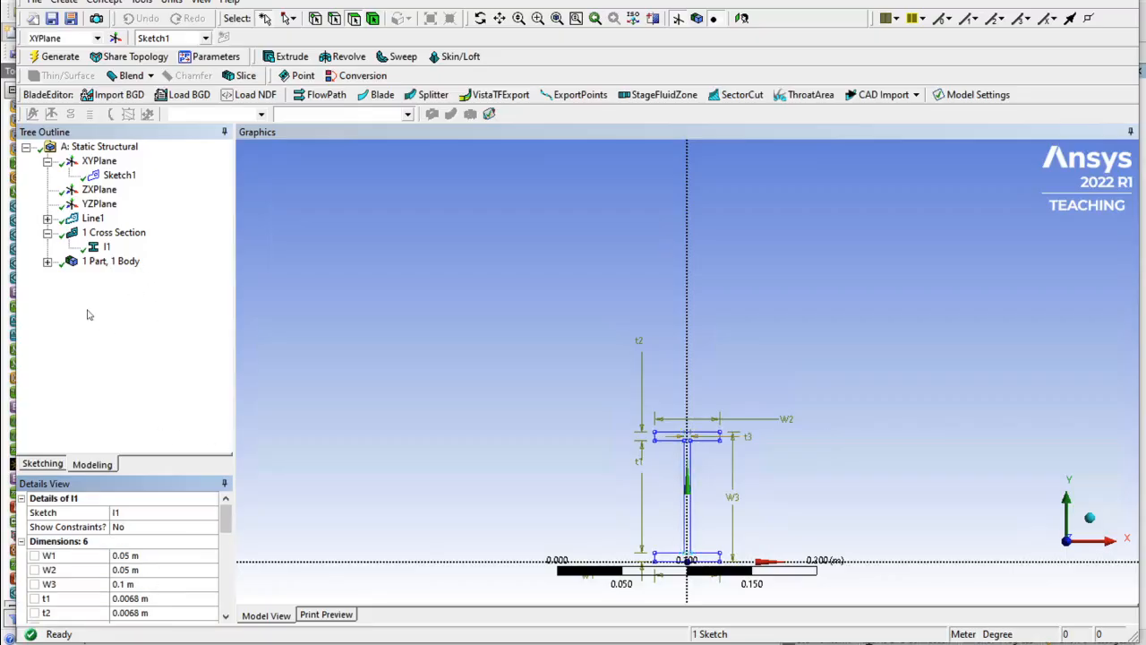
# - Assign the I1 cross section to the line body
pyautogui.click(47, 260)
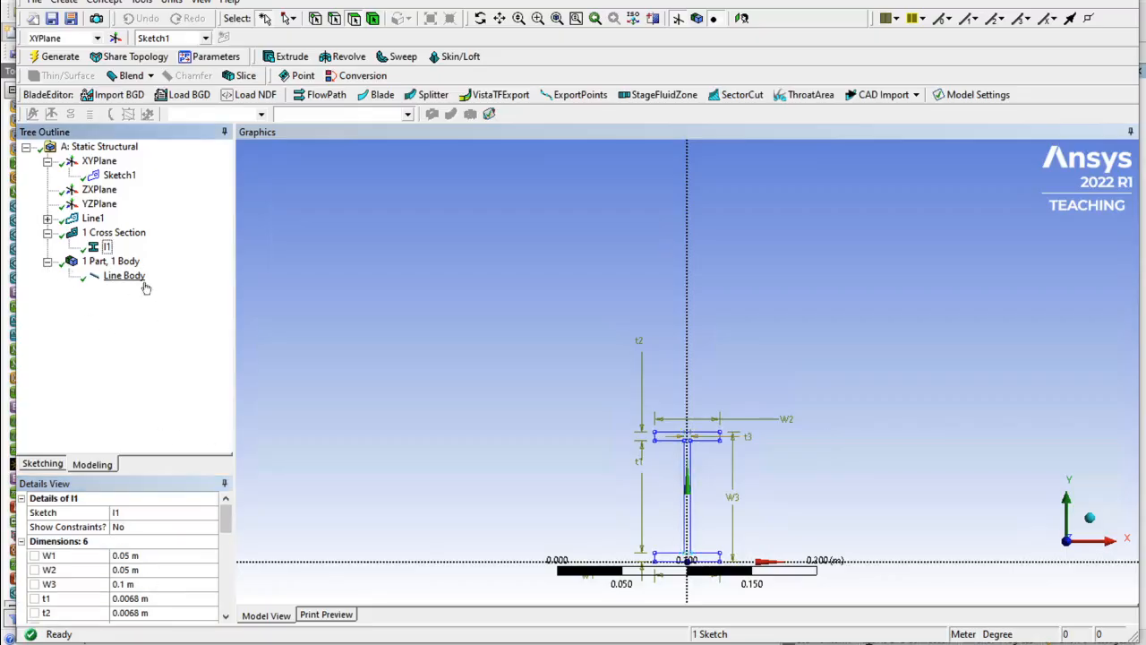
pyautogui.click(125, 276)
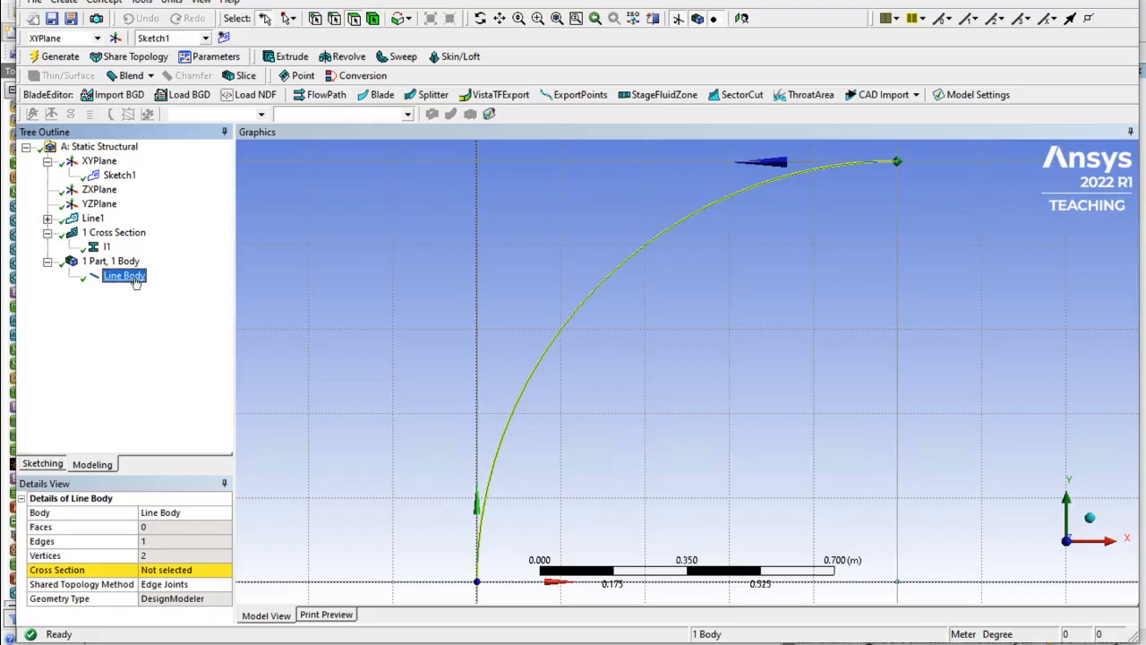
pyautogui.click(175, 570)
pyautogui.click(224, 569)
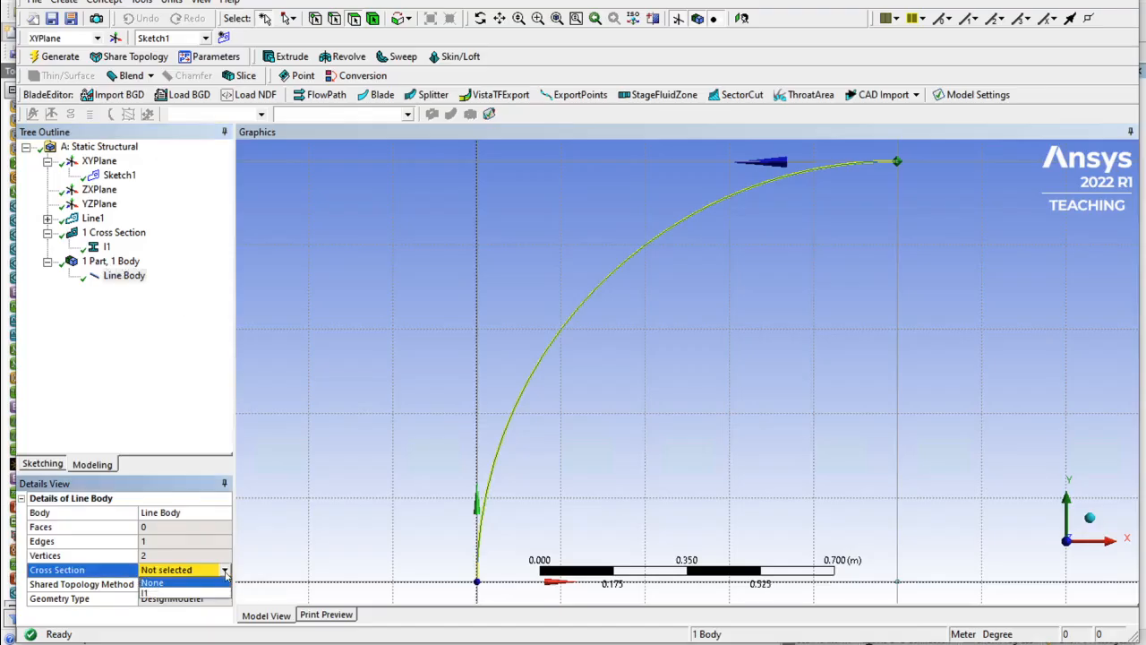
pyautogui.click(185, 595)
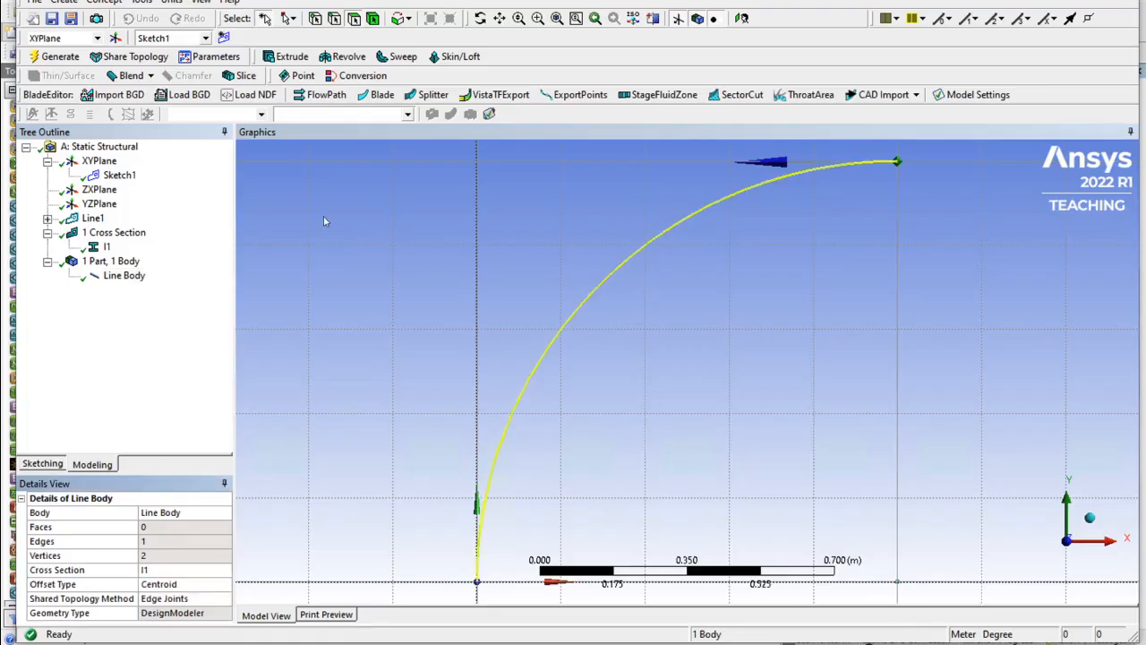
# - Turn on the display of cross section solids and inspect the I-section's orientation along the curved beam
pyautogui.click(202, 3)
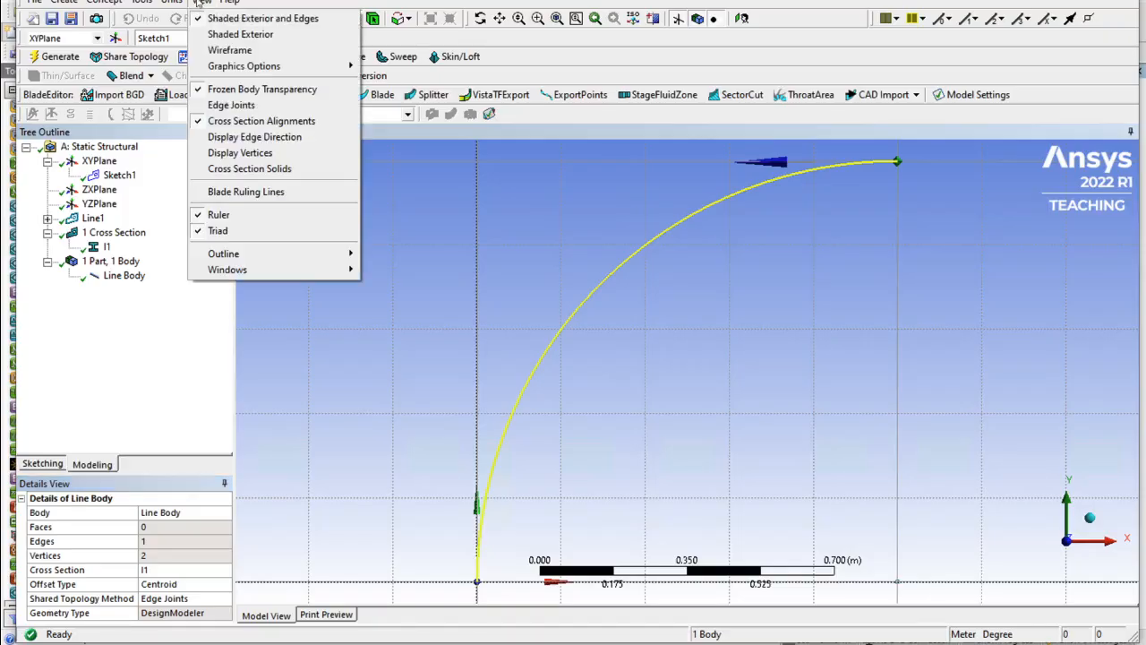
pyautogui.click(239, 171)
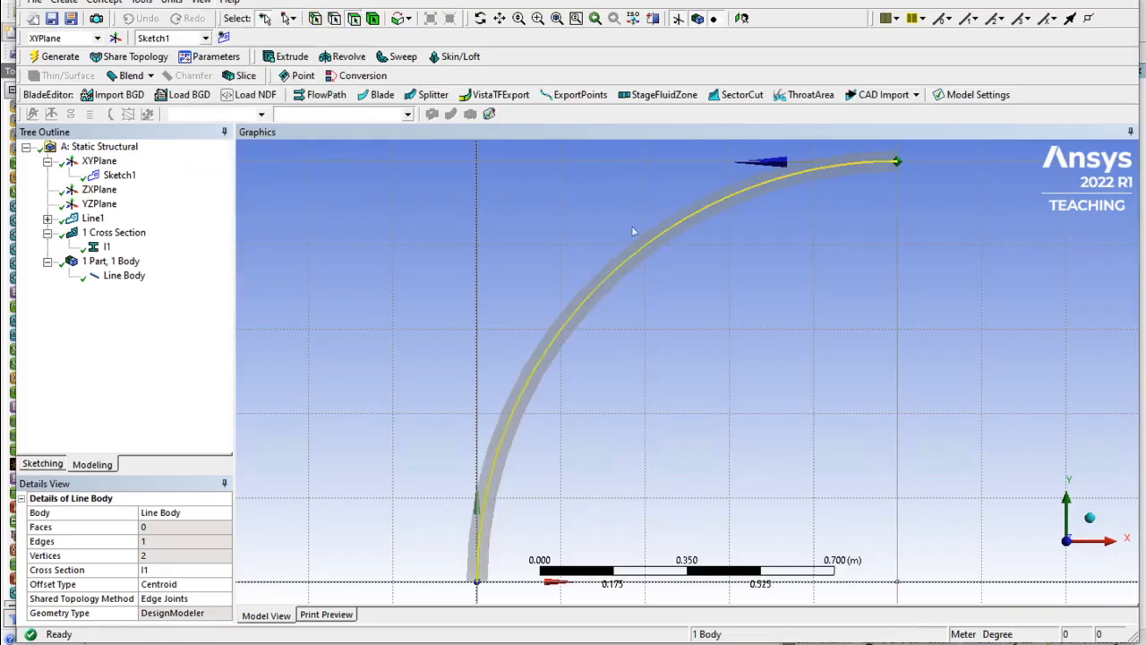
pyautogui.moveTo(828, 256); pyautogui.dragTo(832, 209, button='middle')
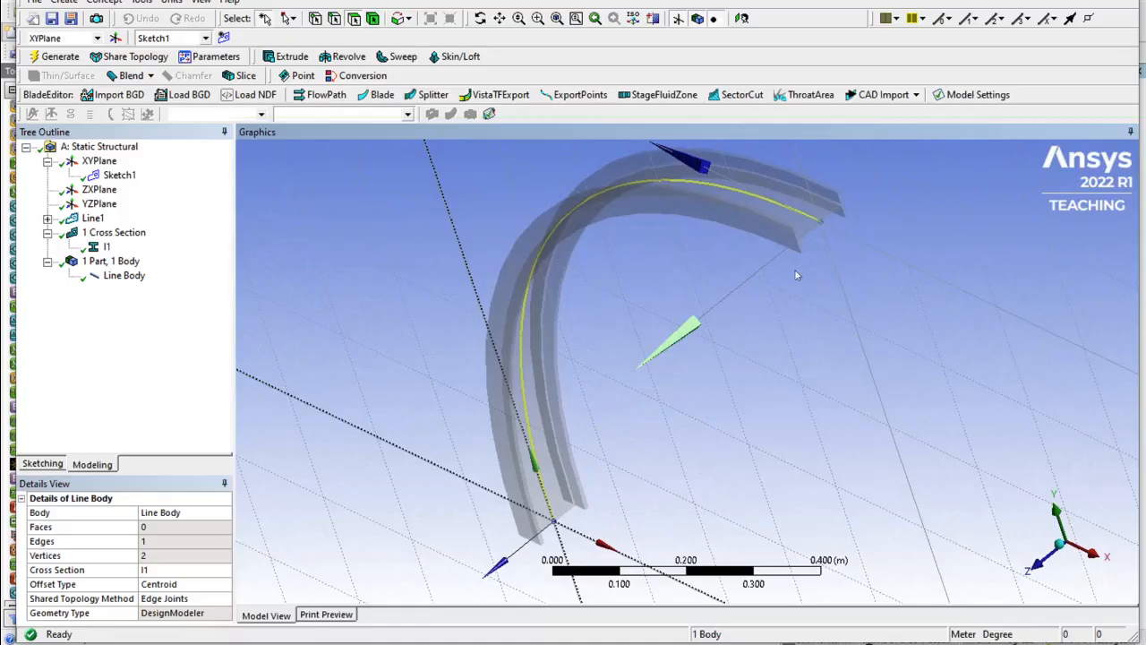
pyautogui.moveTo(795, 268); pyautogui.dragTo(794, 261, button='middle')
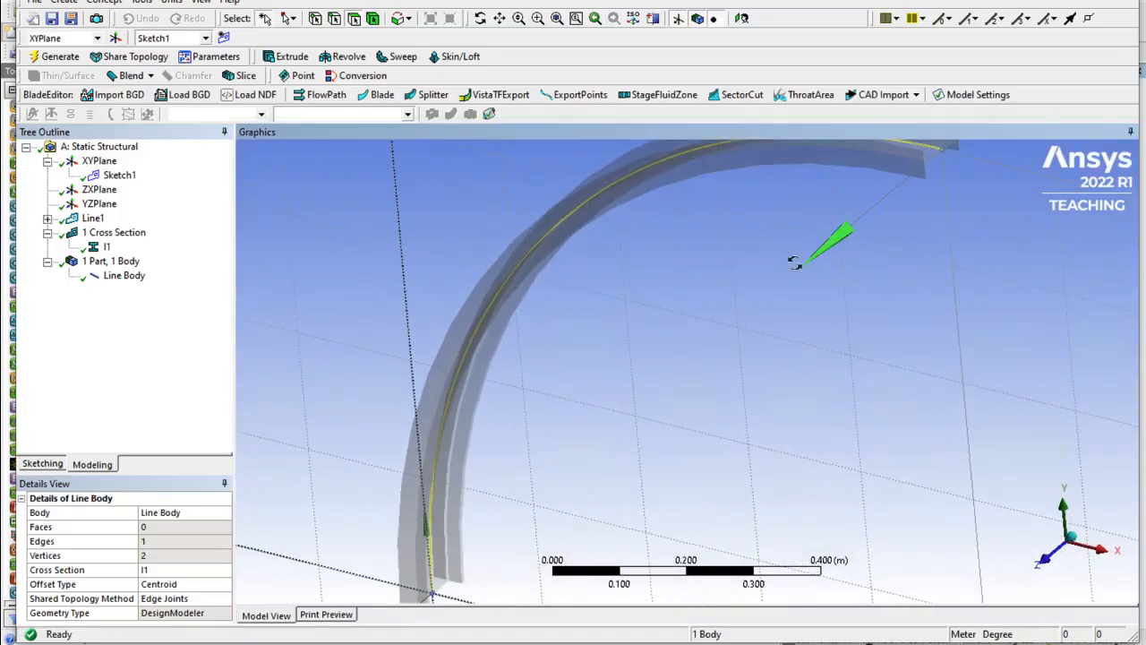
pyautogui.scroll(-4, 749, 266)
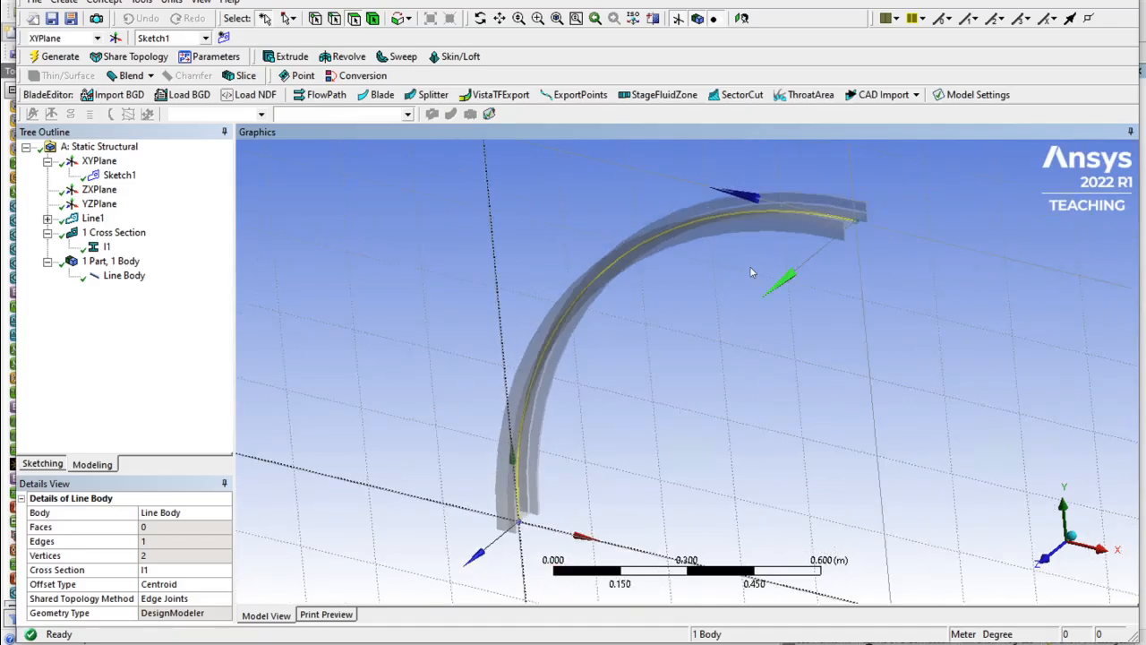
pyautogui.scroll(-1, 750, 266)
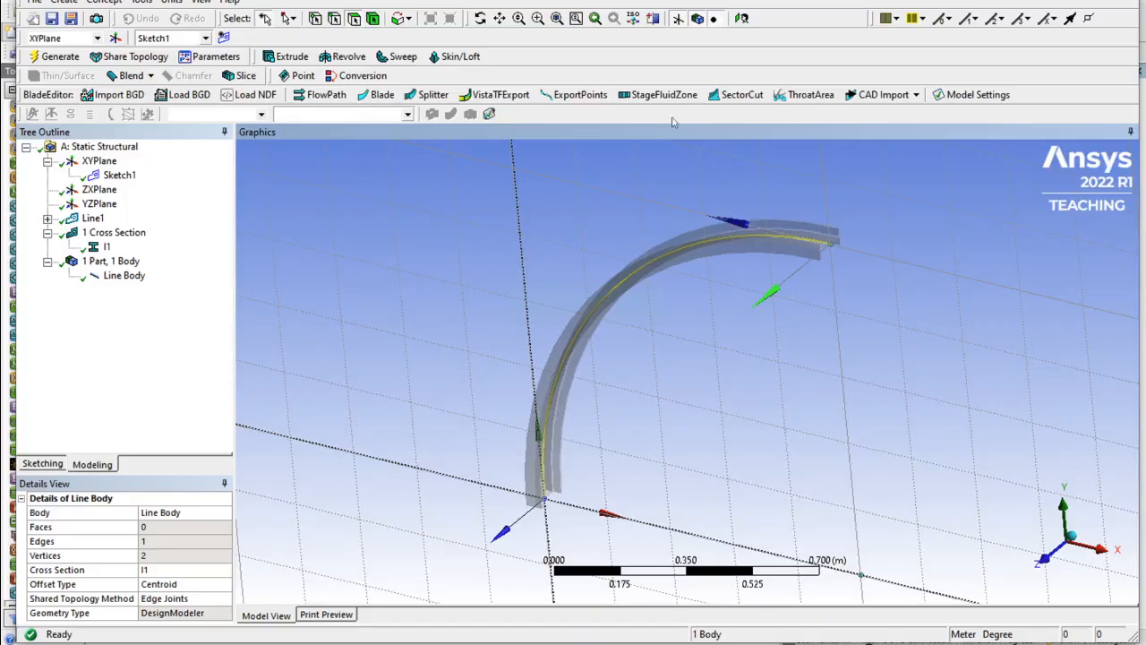
pyautogui.click(742, 18)
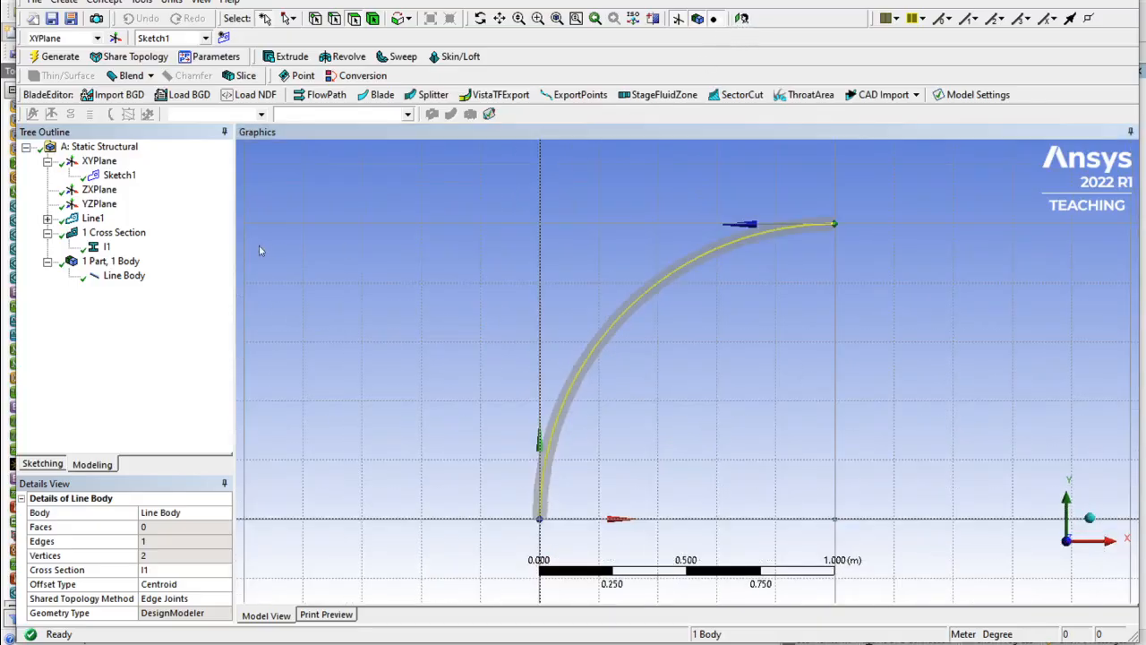
# - Select the arc's line edge with the Line Edge selection filter and set its cross-section rotation to 90°
pyautogui.rightClick(668, 274)
pyautogui.moveTo(693, 340)
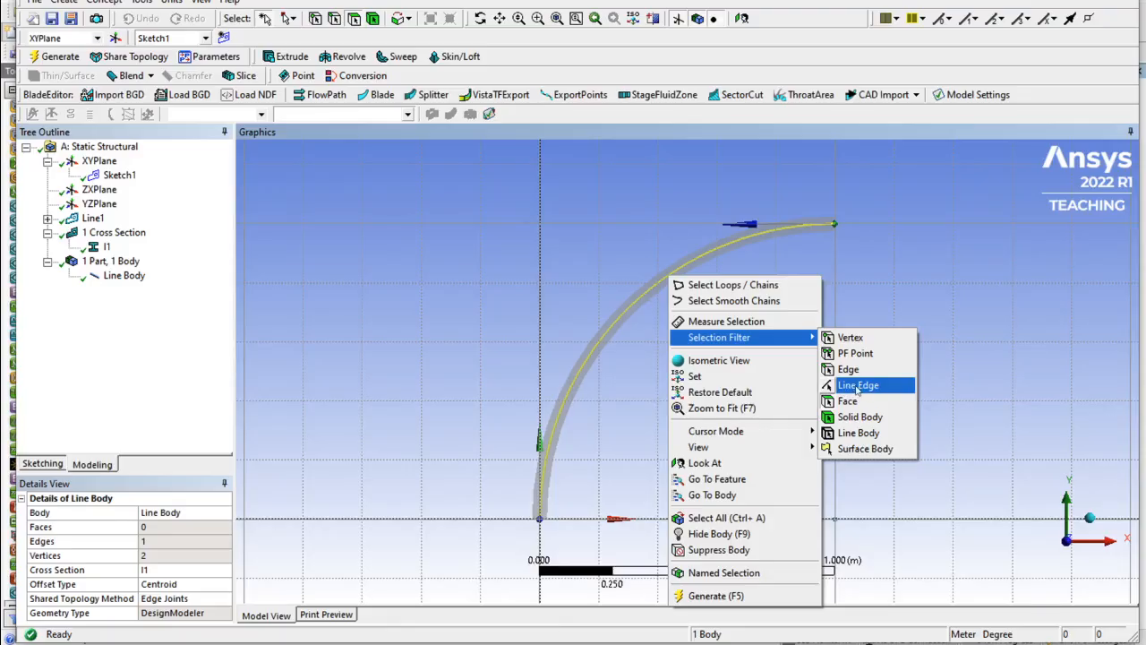
pyautogui.click(857, 388)
pyautogui.click(691, 265)
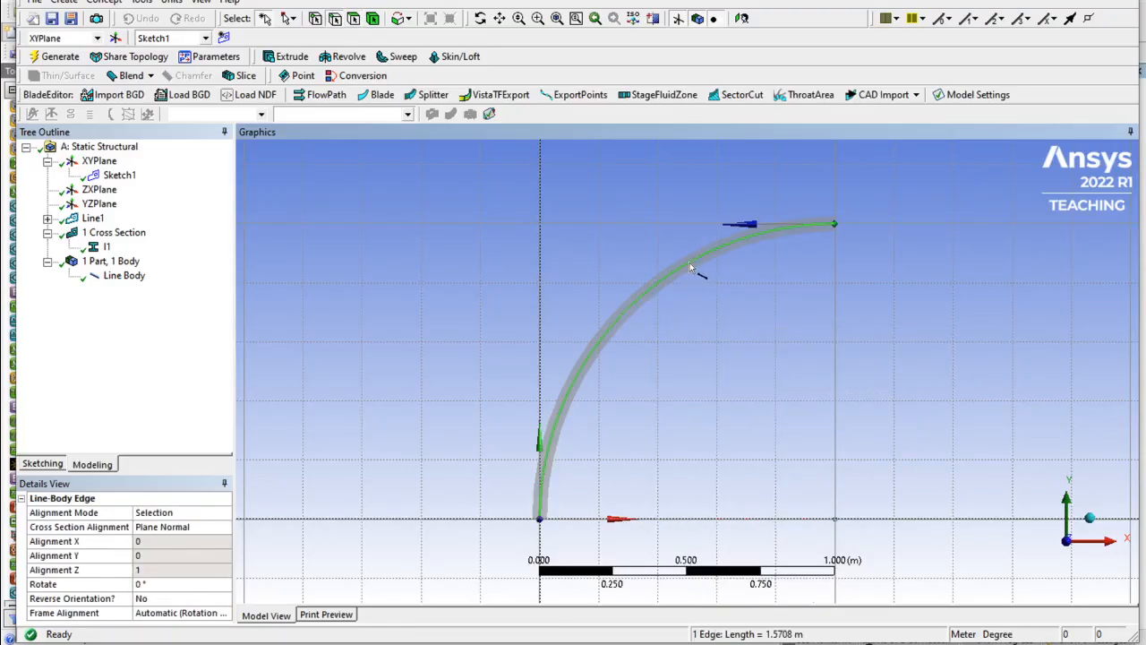
pyautogui.click(170, 584)
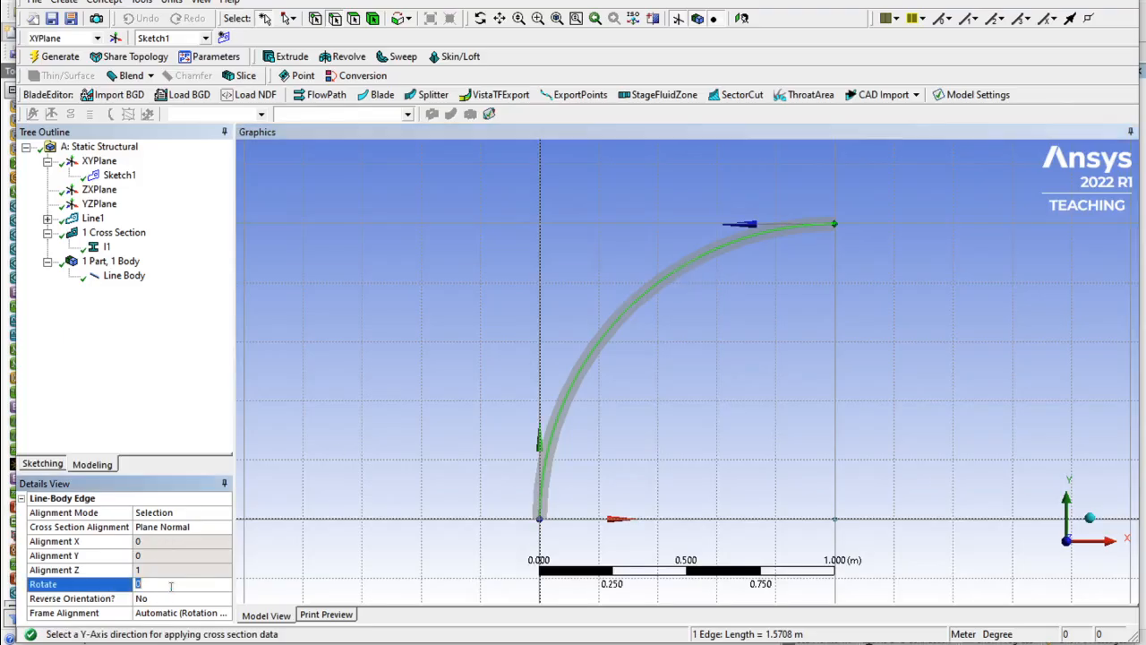
pyautogui.write('90')
pyautogui.press('Return')
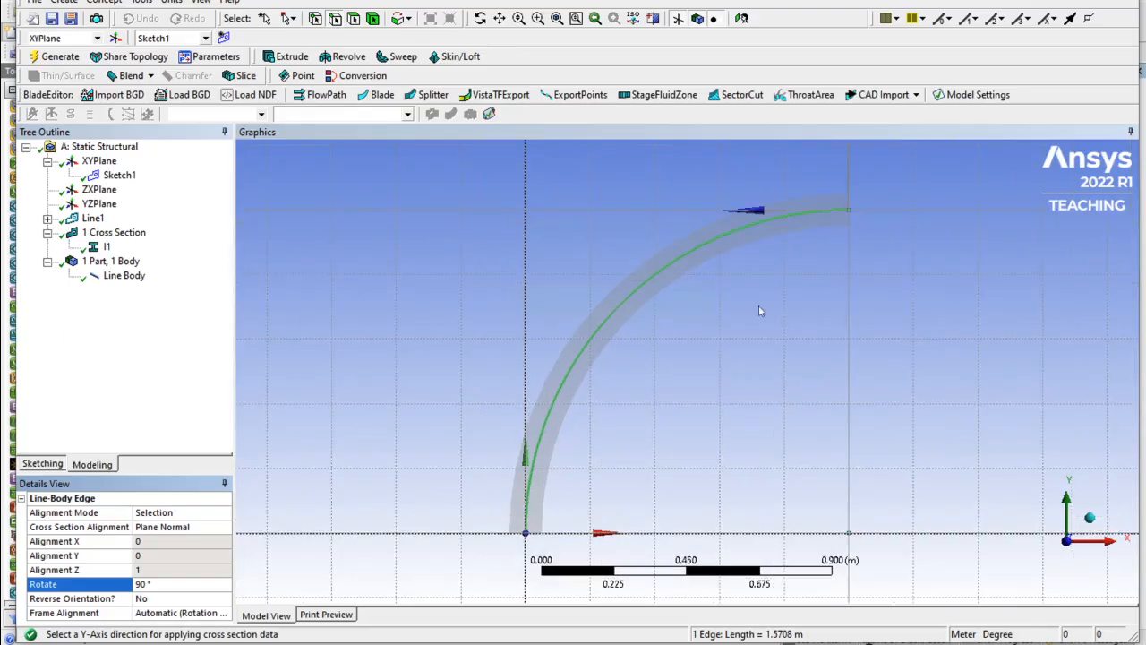
pyautogui.moveTo(760, 309); pyautogui.dragTo(607, 320, button='middle')
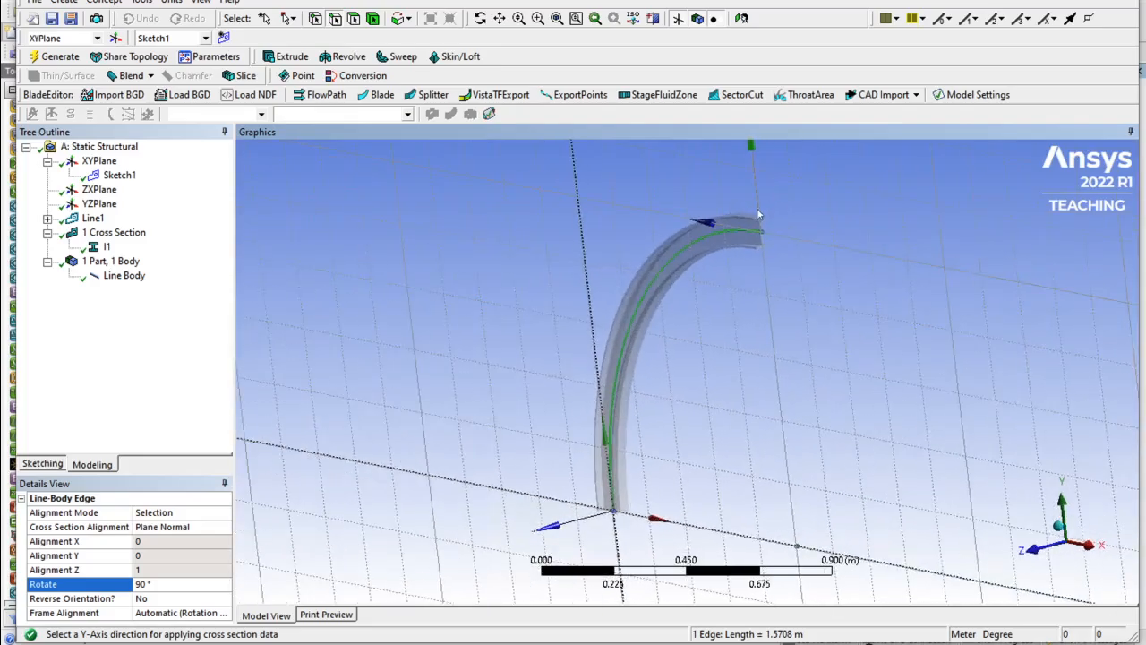
pyautogui.scroll(1, 768, 219)
pyautogui.moveTo(793, 195); pyautogui.dragTo(768, 209, button='middle')
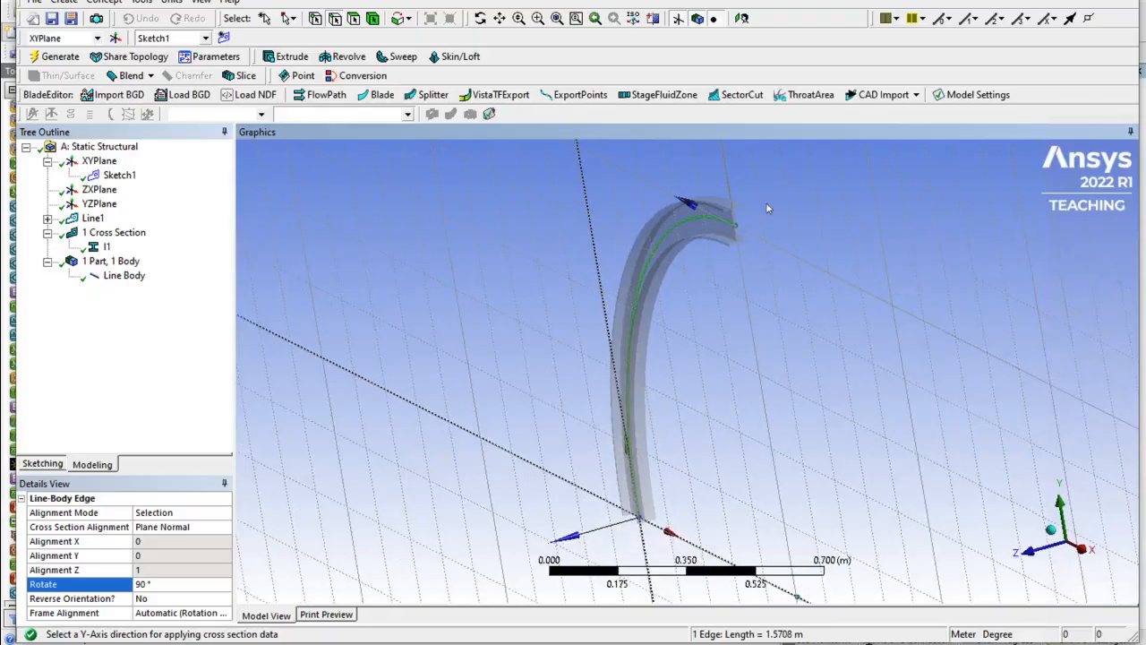
pyautogui.click(742, 18)
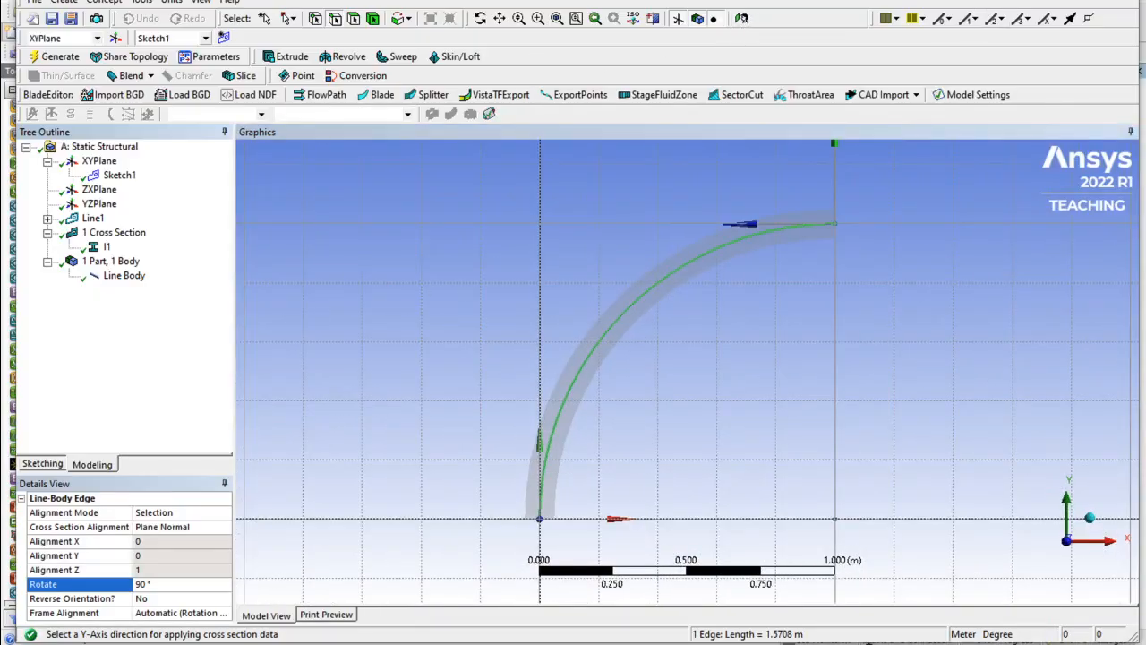
# - Leave DesignModeler for the Workbench project and open the Static Structural system's Model cell in Mechanical
pyautogui.click(1045, 1)
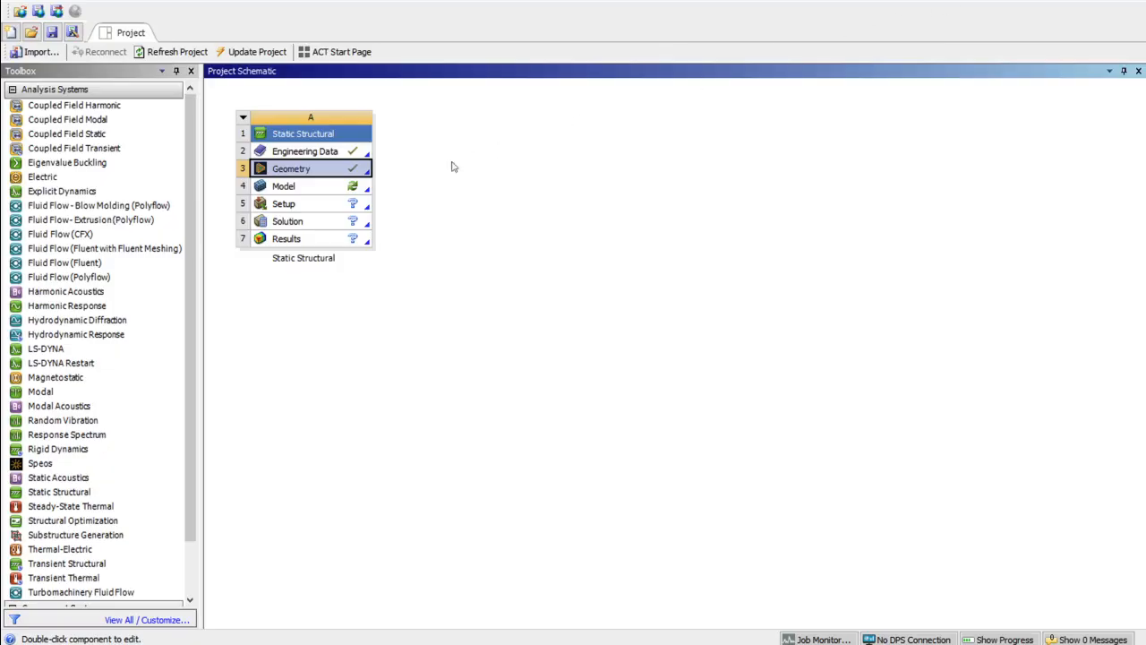
pyautogui.doubleClick(288, 184)
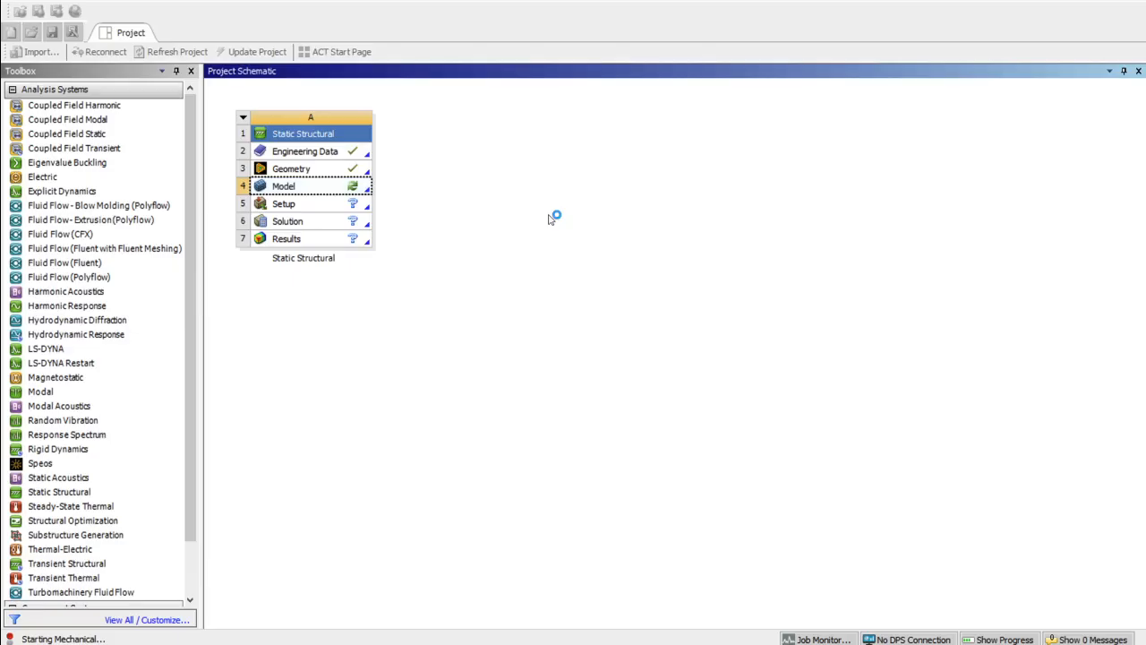
pyautogui.click(68, 249)
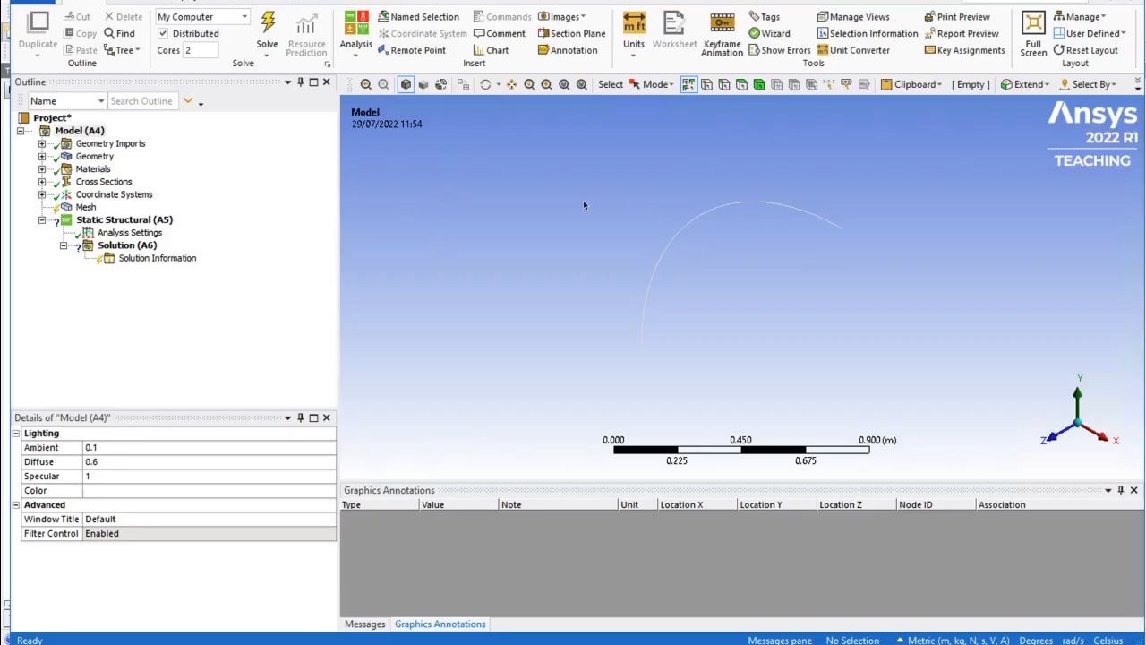
# - Turn on the Cross Section display so the curved beam is drawn with its I-profile
pyautogui.click(179, 3)
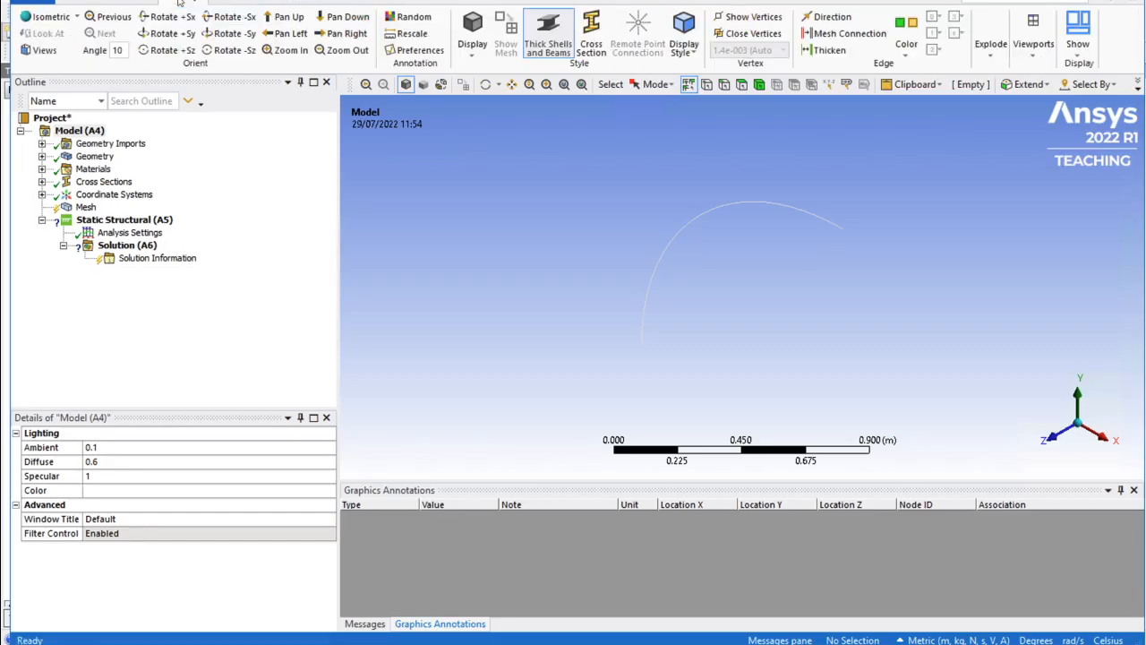
pyautogui.click(591, 31)
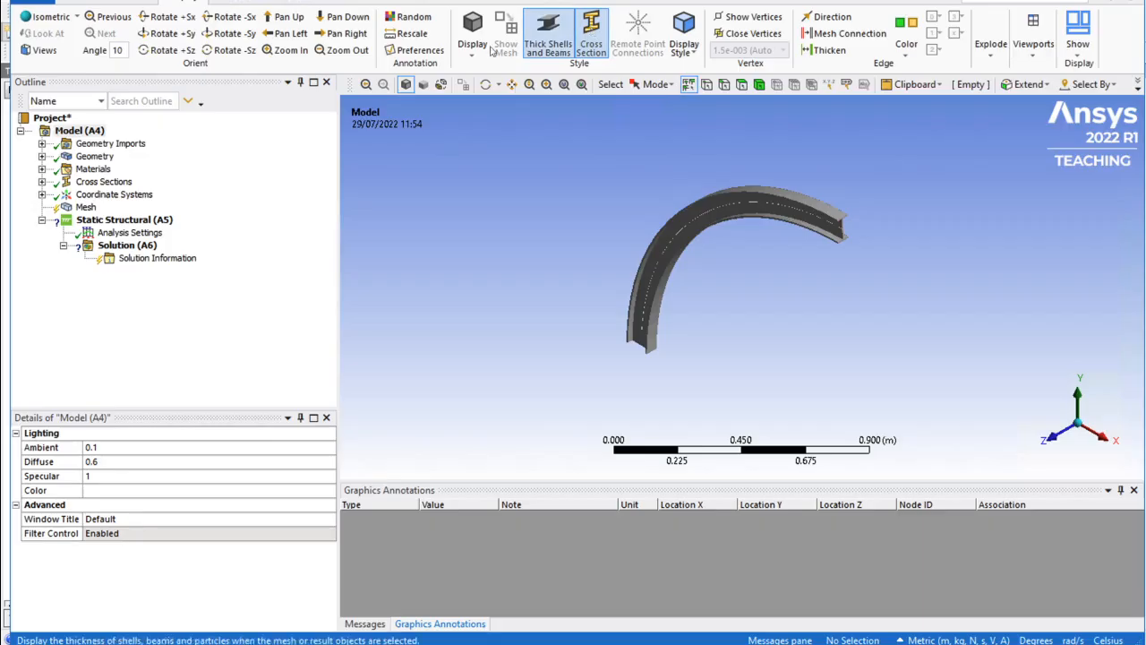
pyautogui.moveTo(833, 287); pyautogui.dragTo(848, 259, button='middle')
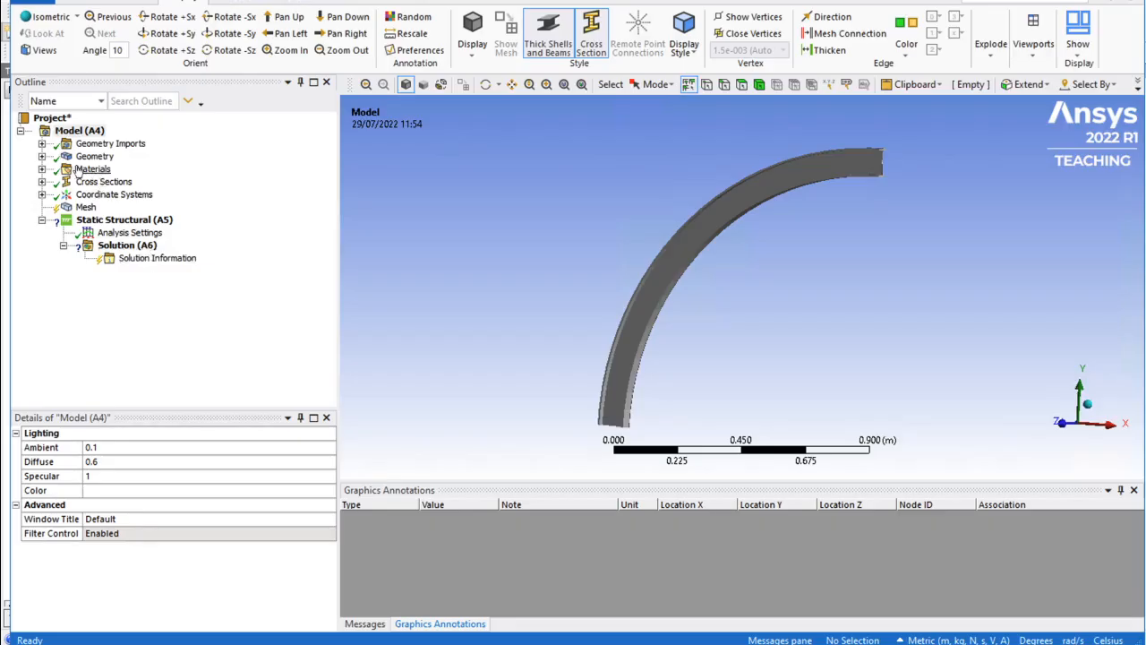
# - Expand the Geometry, Materials and Cross Sections branches to check the beam's body, material and section
pyautogui.click(42, 156)
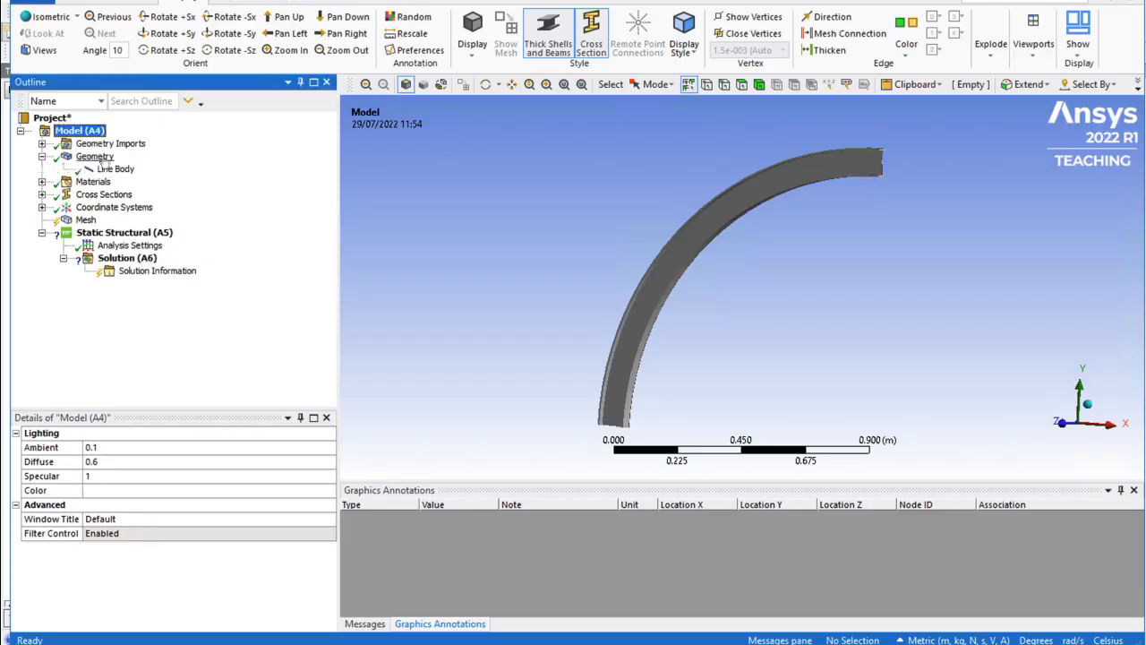
pyautogui.click(43, 182)
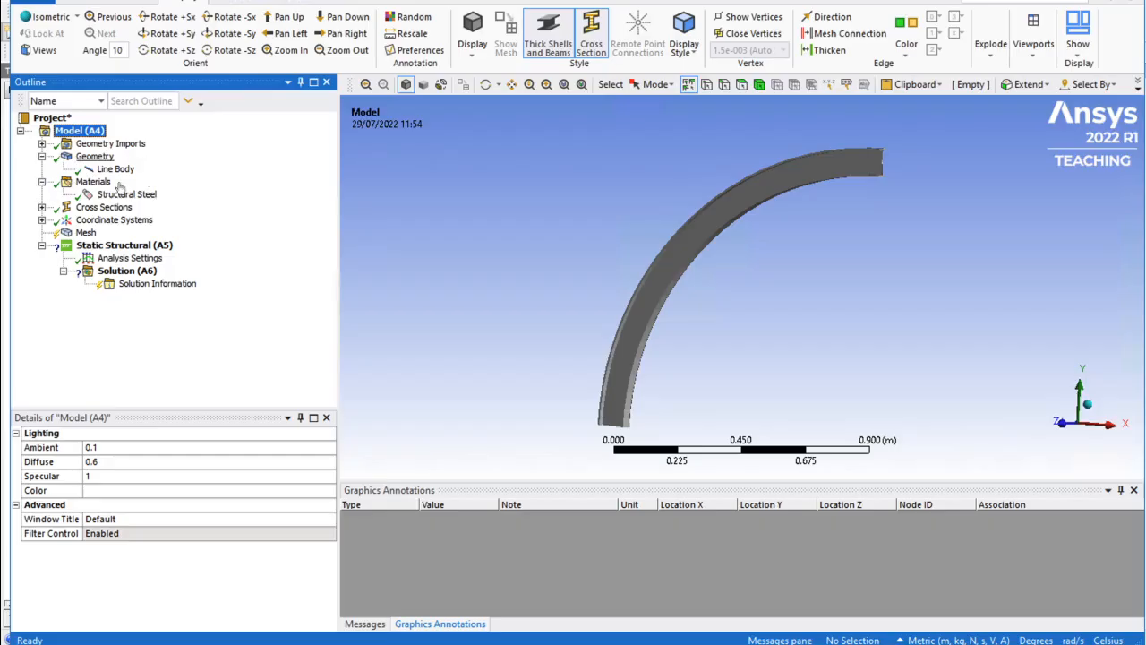
pyautogui.click(42, 206)
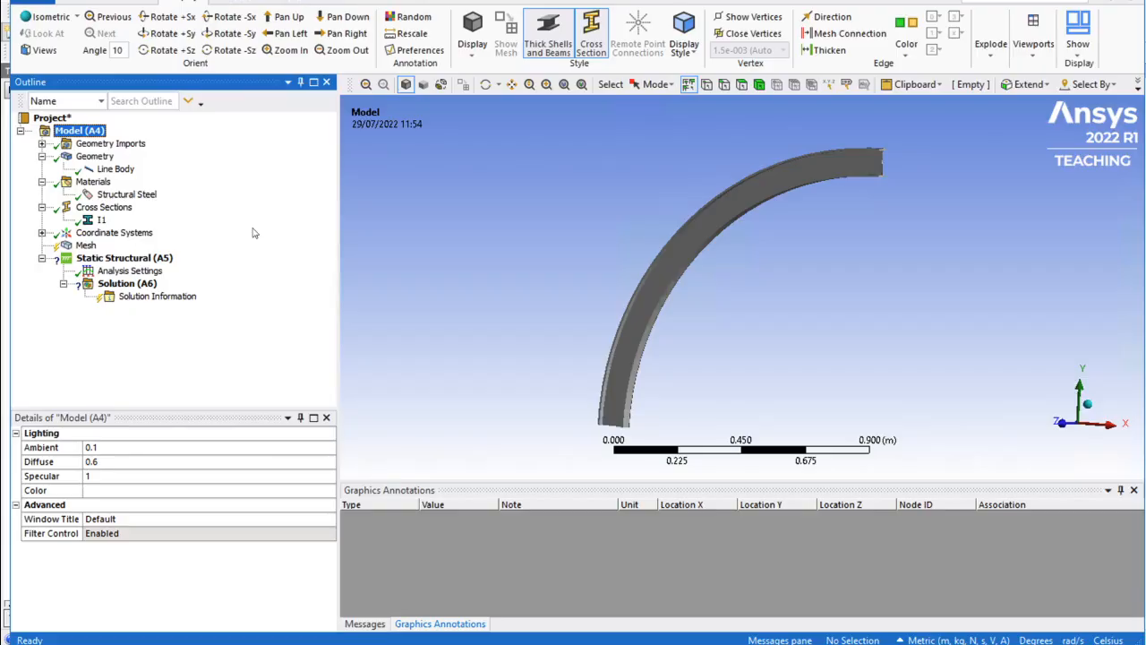
# - Run Solve with the default mesh settings to mesh the line body, and inspect the beam elements
pyautogui.click(85, 246)
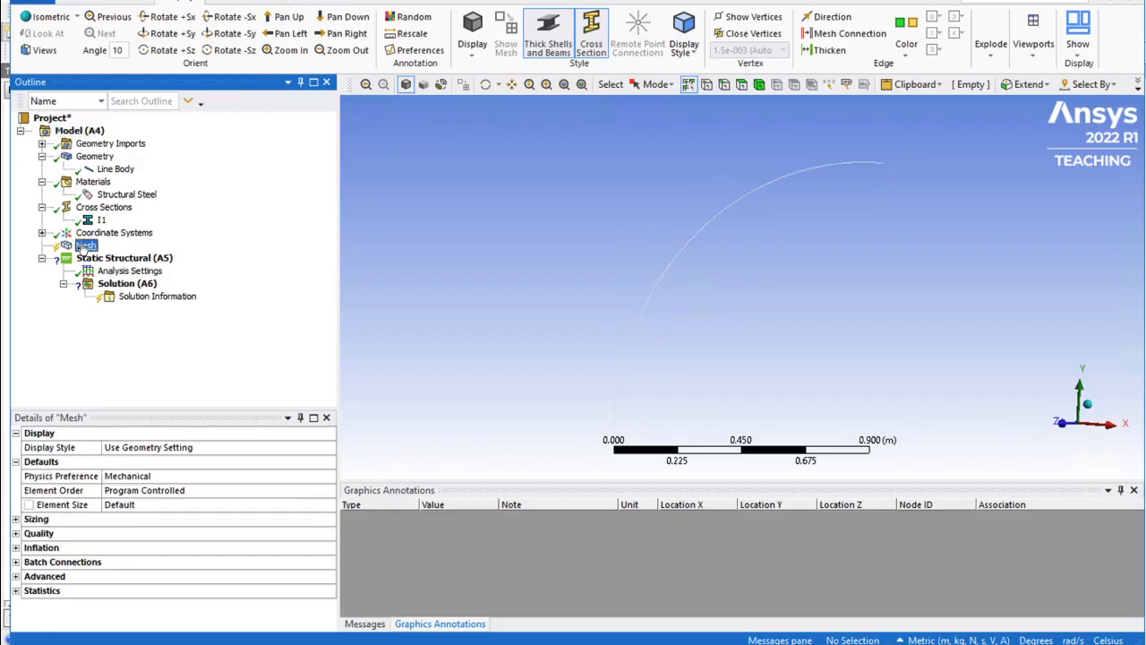
pyautogui.click(125, 6)
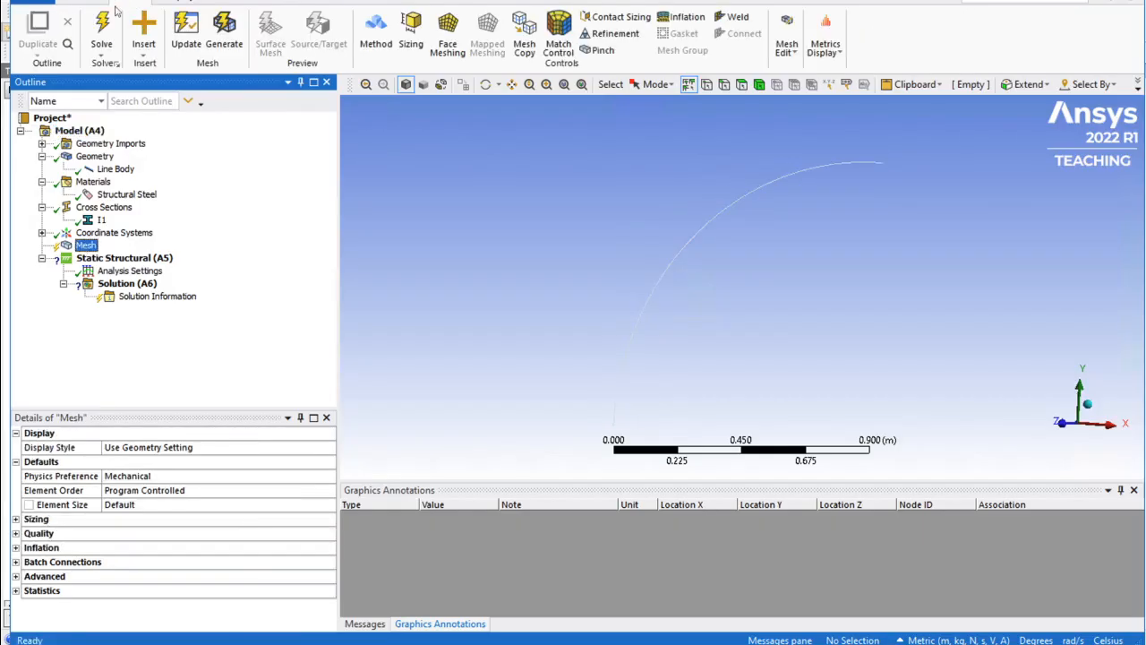
pyautogui.click(101, 27)
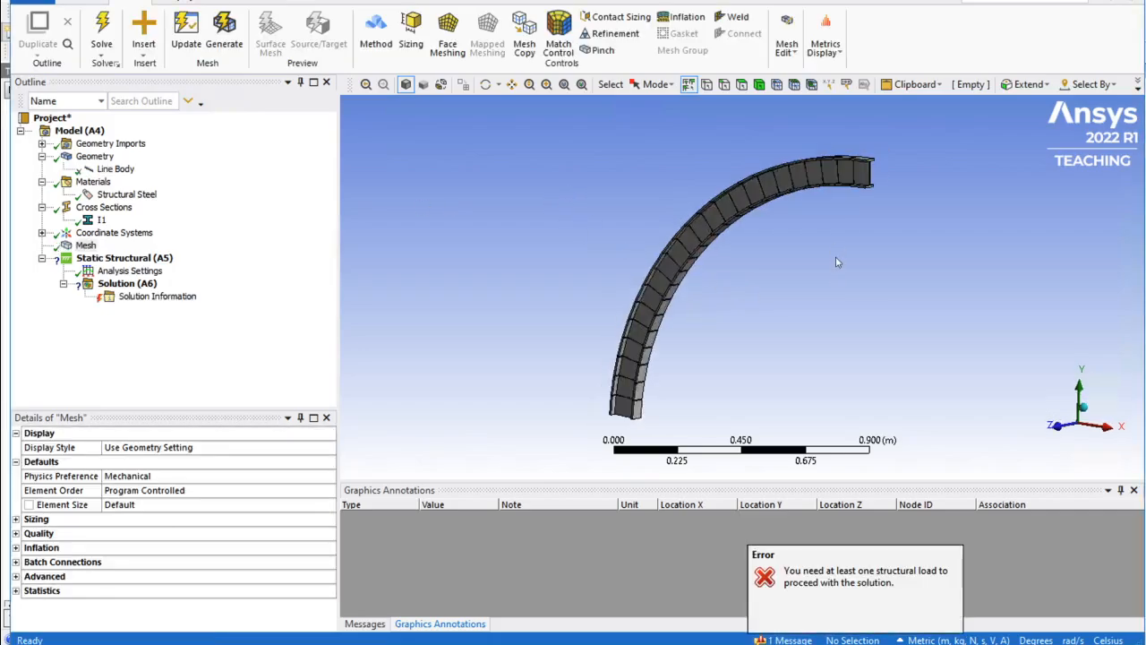
pyautogui.moveTo(835, 251); pyautogui.dragTo(913, 236, button='middle')
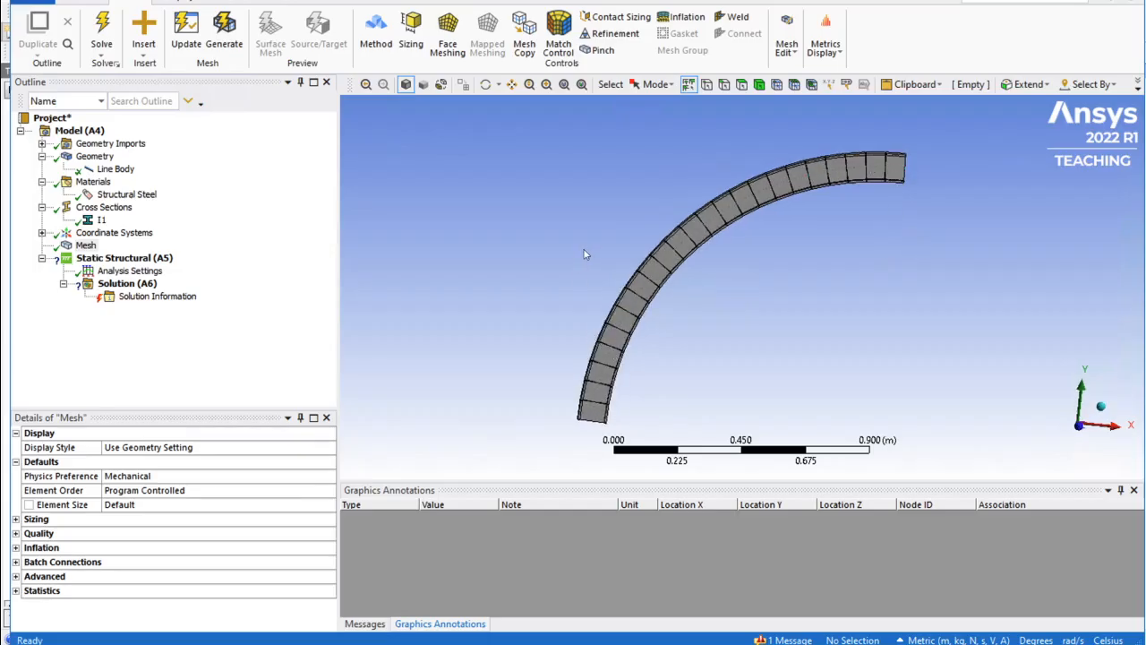
pyautogui.rightClick(90, 247)
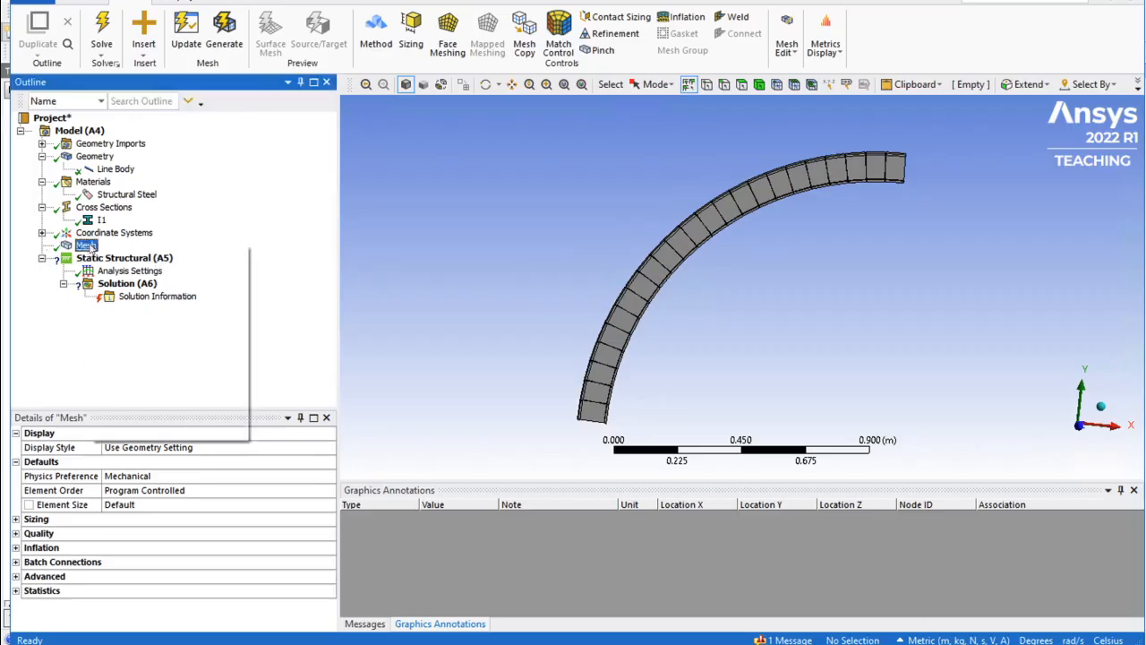
pyautogui.moveTo(133, 257)
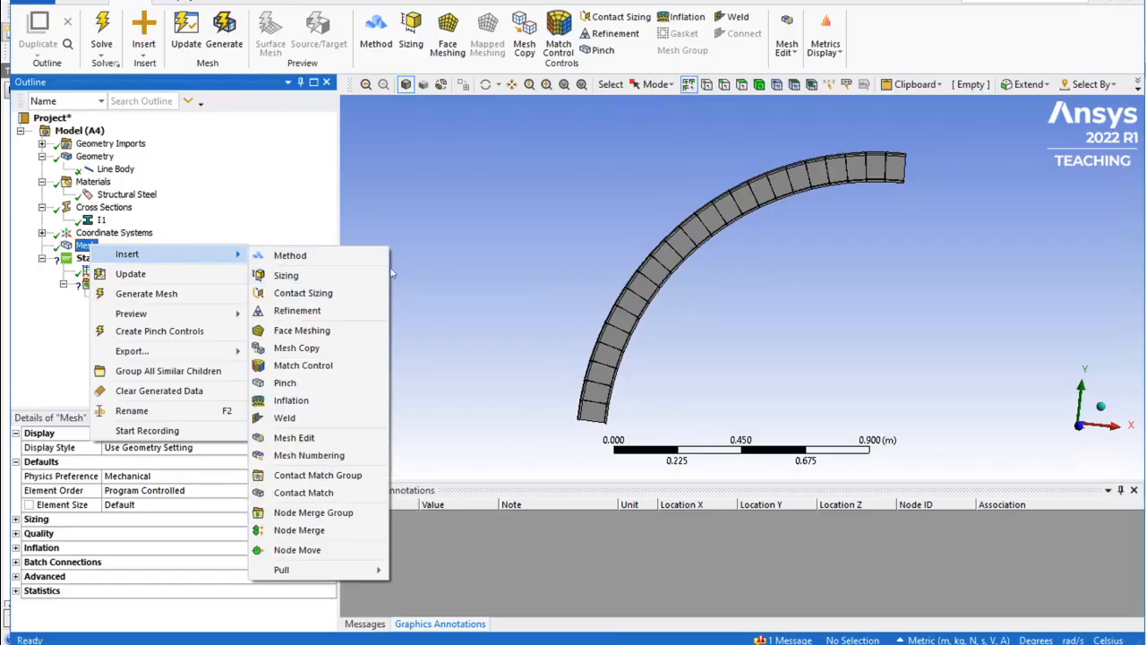
pyautogui.click(473, 257)
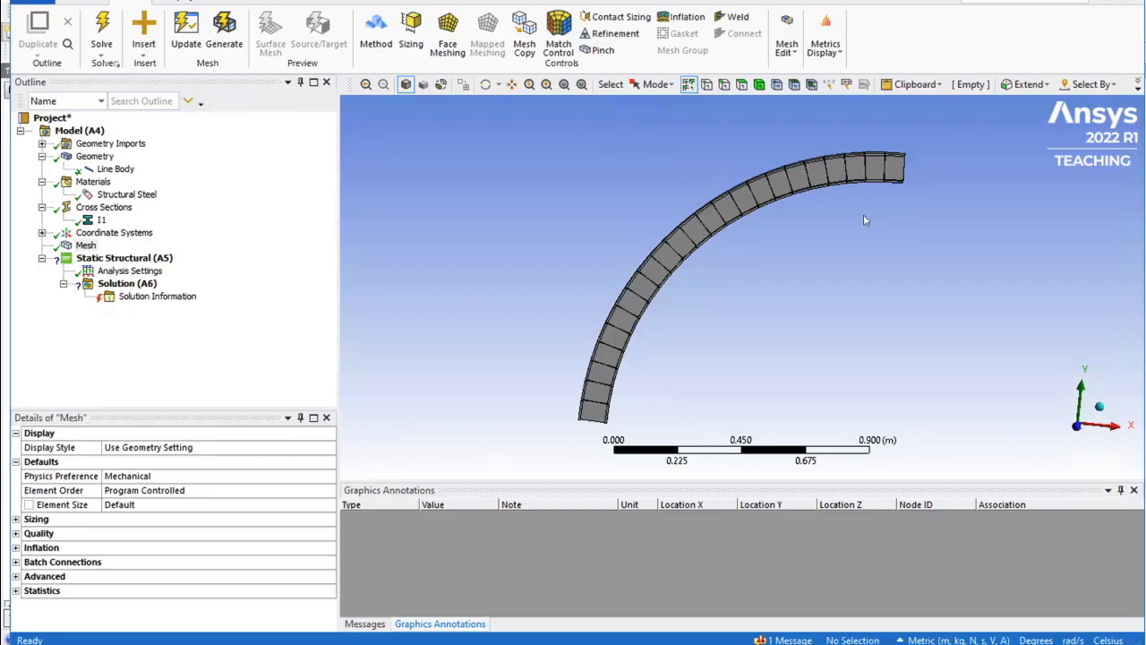
# - Add a Fixed Support to the static structural analysis, scoped to the vertex at the curved beam's lower end
pyautogui.click(122, 261)
pyautogui.rightClick(122, 261)
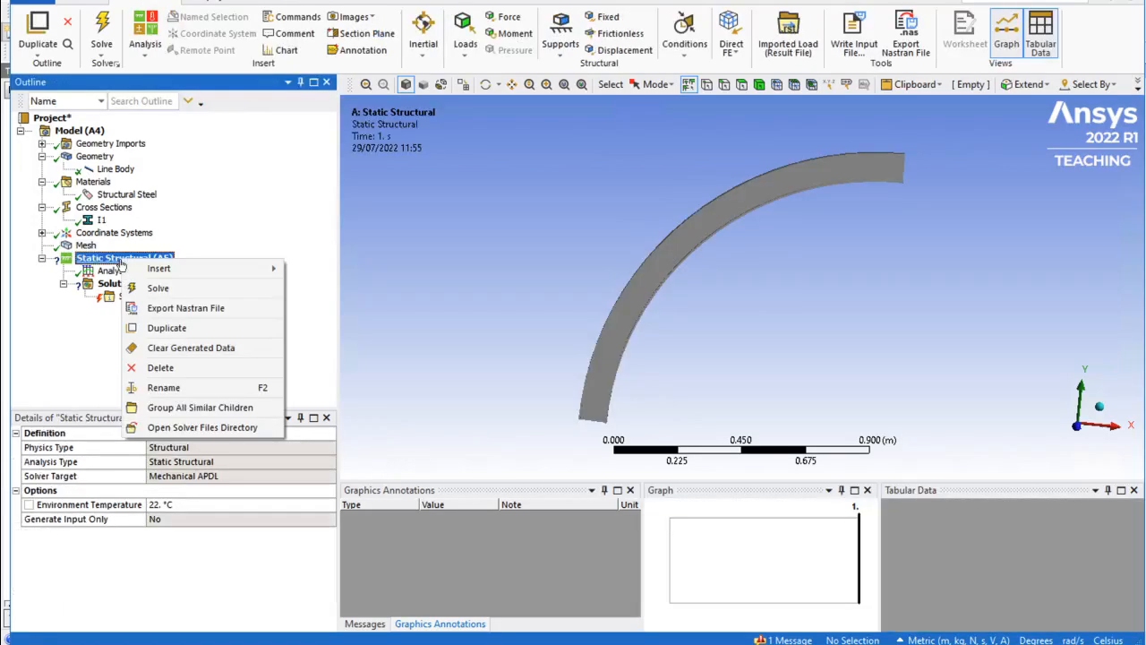
pyautogui.moveTo(175, 272)
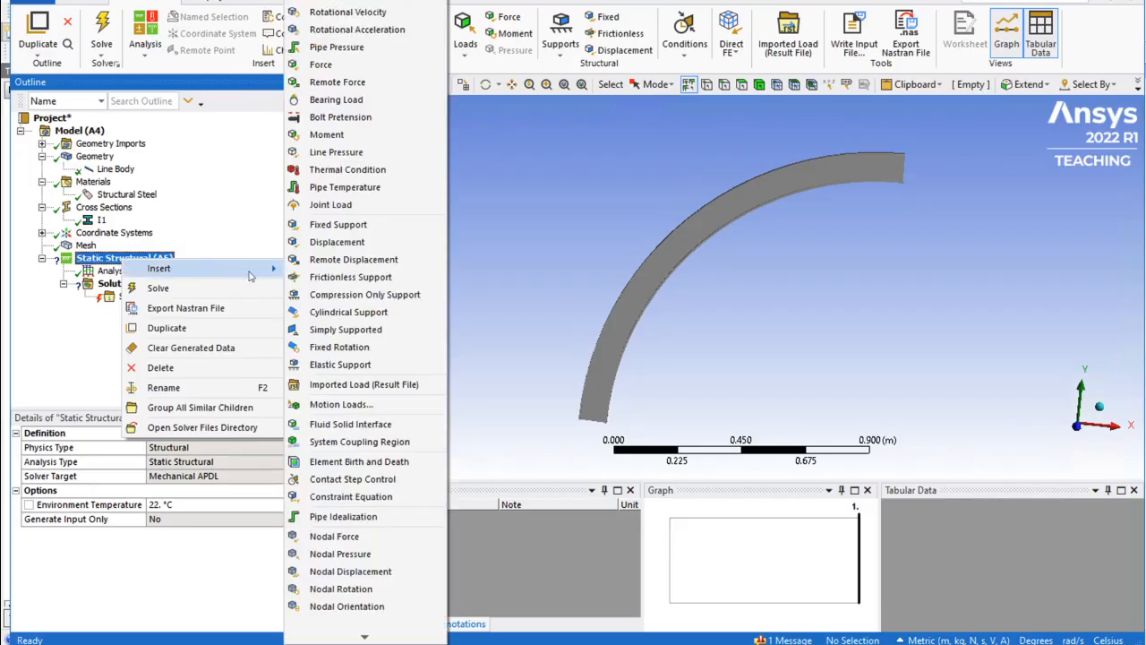
pyautogui.click(378, 228)
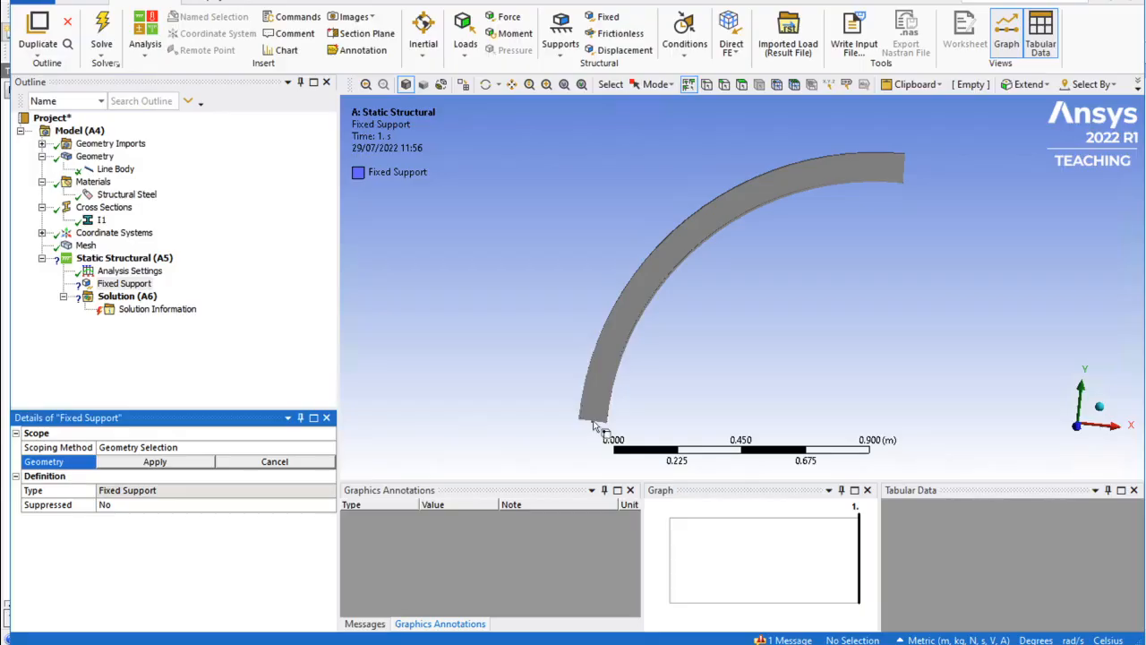
pyautogui.click(707, 84)
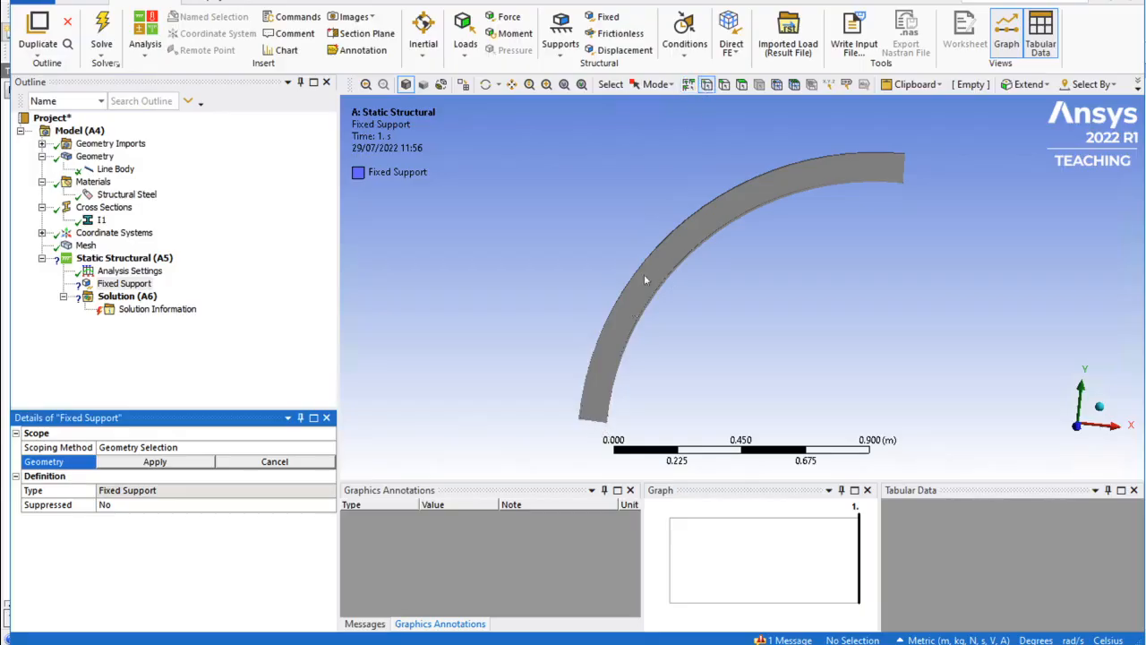
pyautogui.click(592, 422)
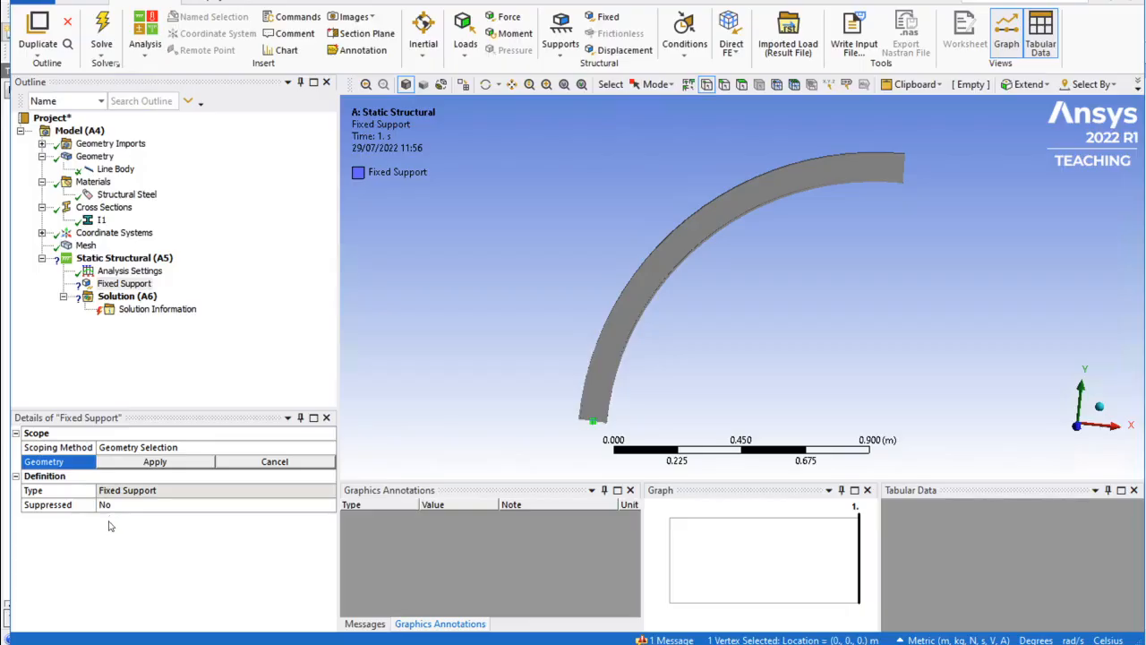
pyautogui.click(147, 465)
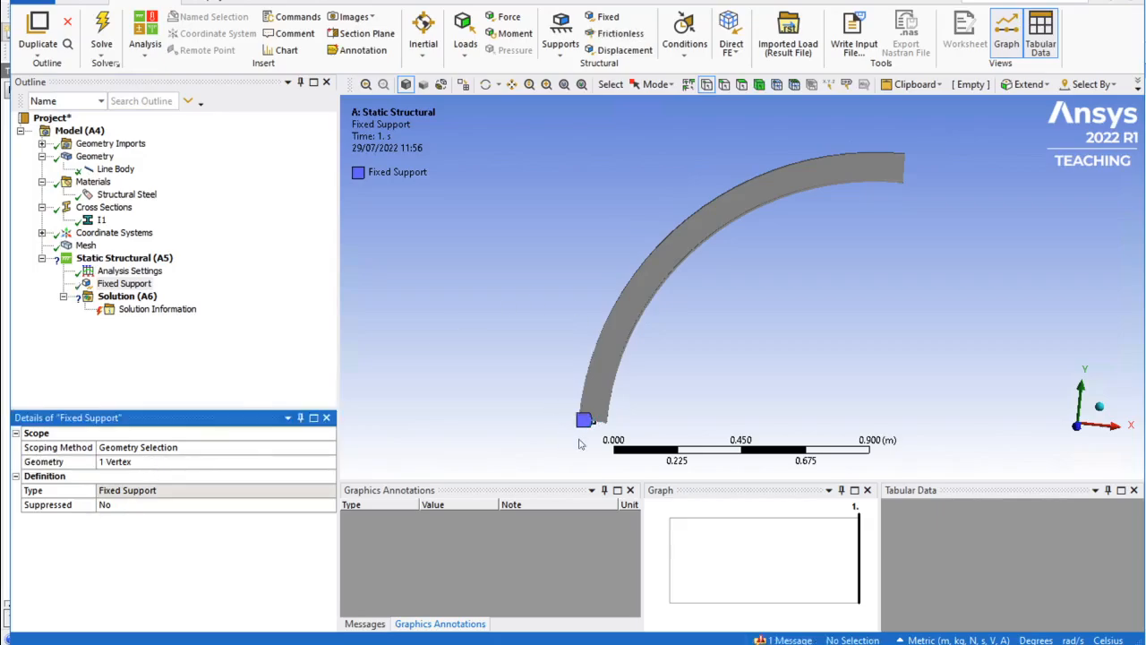
# - Add a Force at the vertex of the beam's upper free end, defined by components with a Y component of -10000 N
pyautogui.rightClick(125, 257)
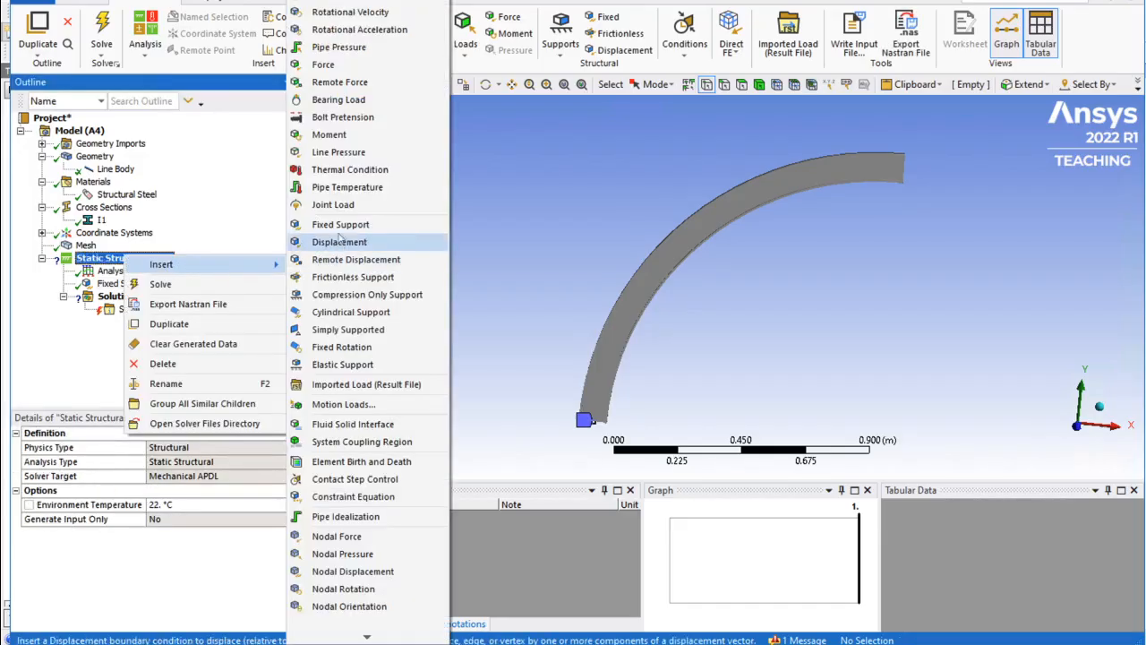
pyautogui.click(333, 64)
pyautogui.click(905, 172)
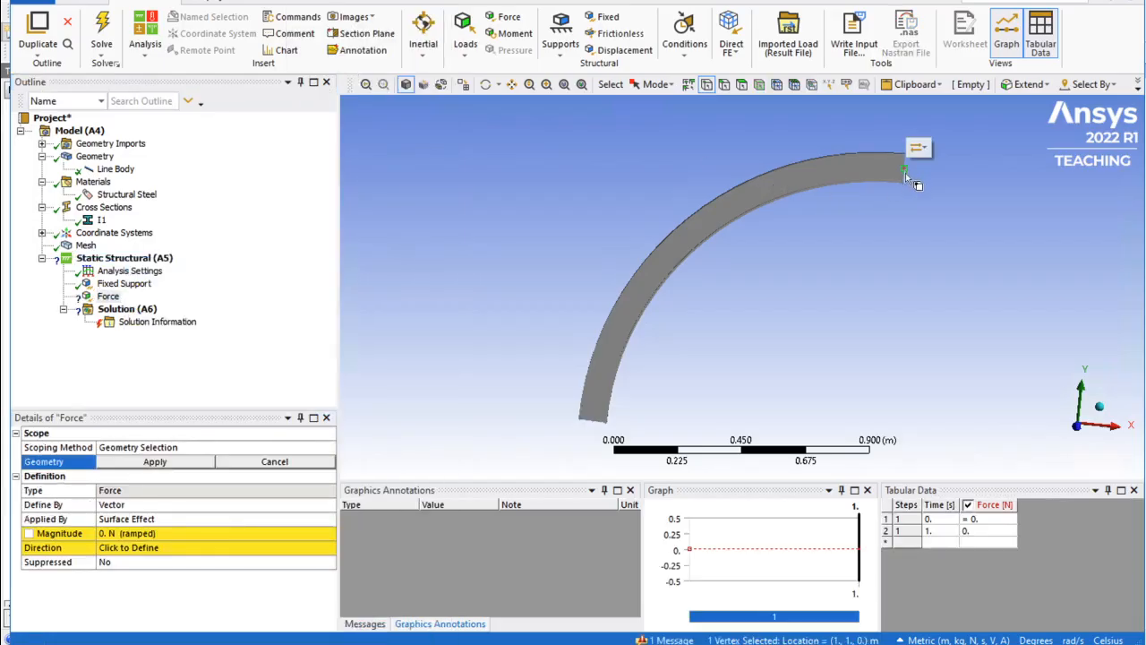
pyautogui.click(150, 506)
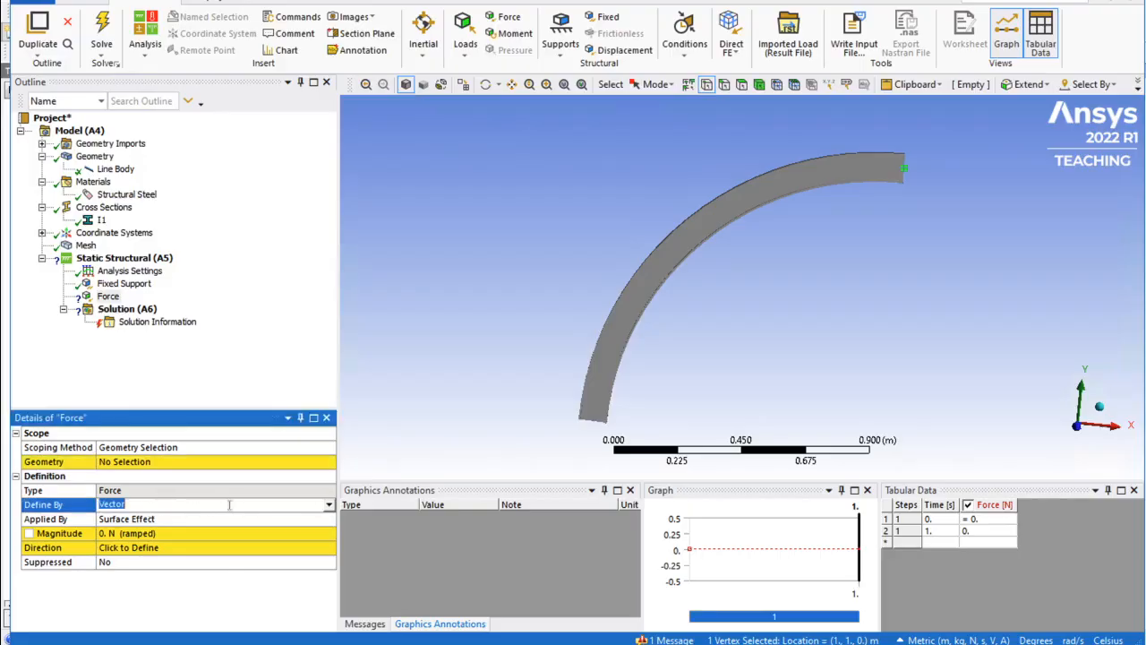
pyautogui.click(329, 505)
pyautogui.click(285, 517)
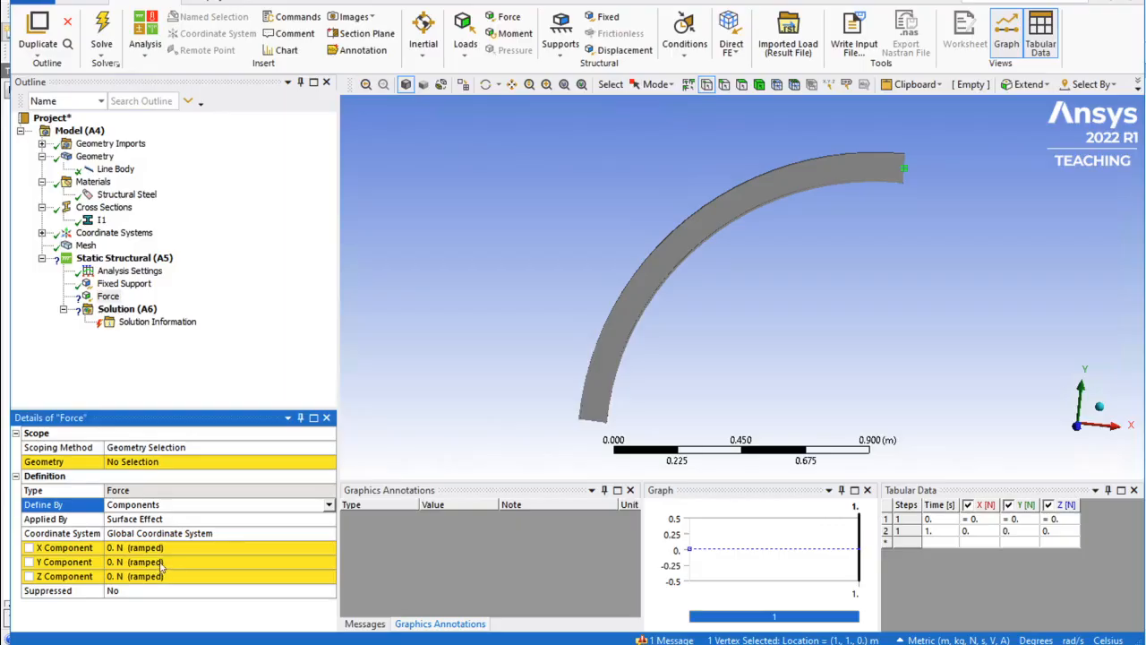
pyautogui.click(160, 563)
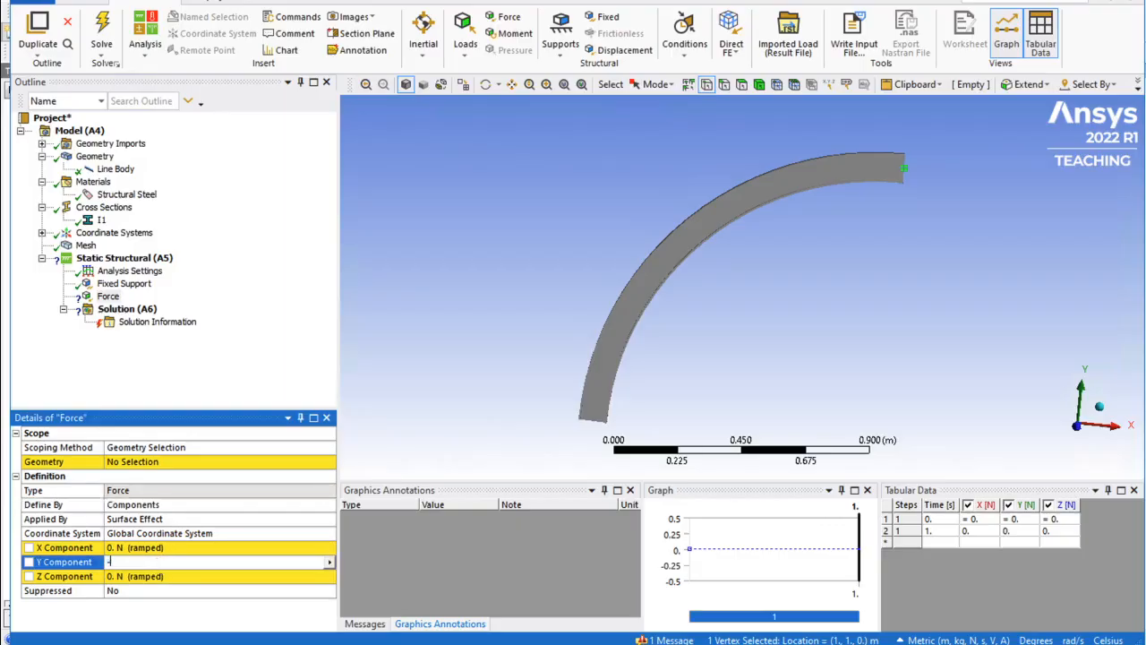
pyautogui.write('-10000')
pyautogui.click(203, 467)
pyautogui.click(183, 466)
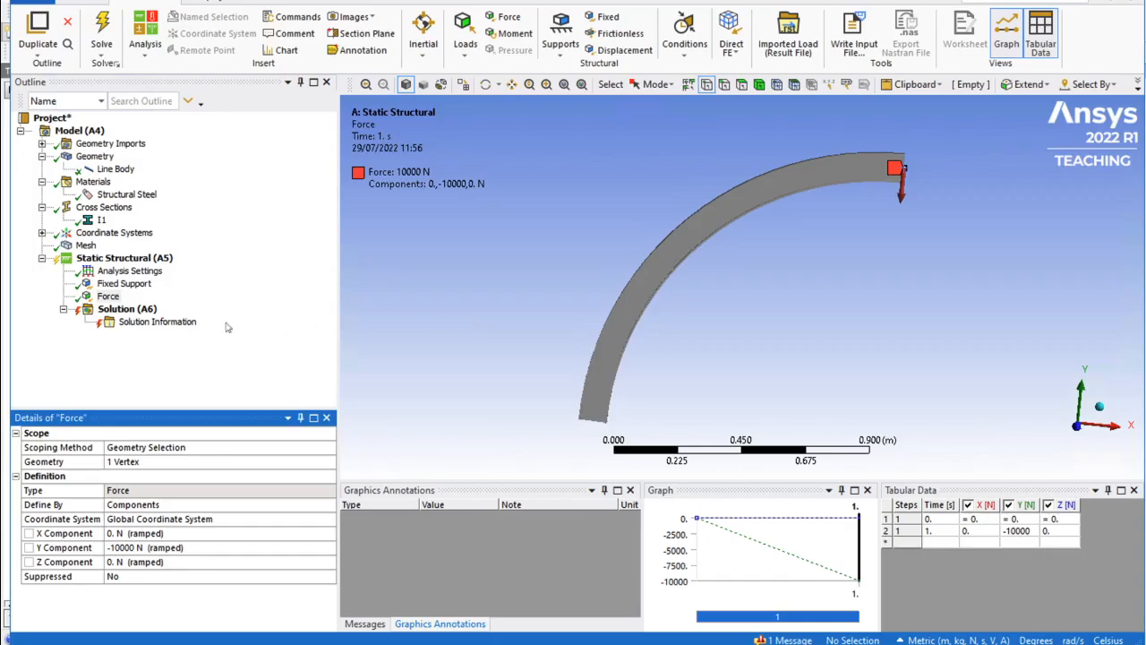
# - Insert a Total Deformation result under the Solution branch
pyautogui.click(139, 310)
pyautogui.rightClick(139, 309)
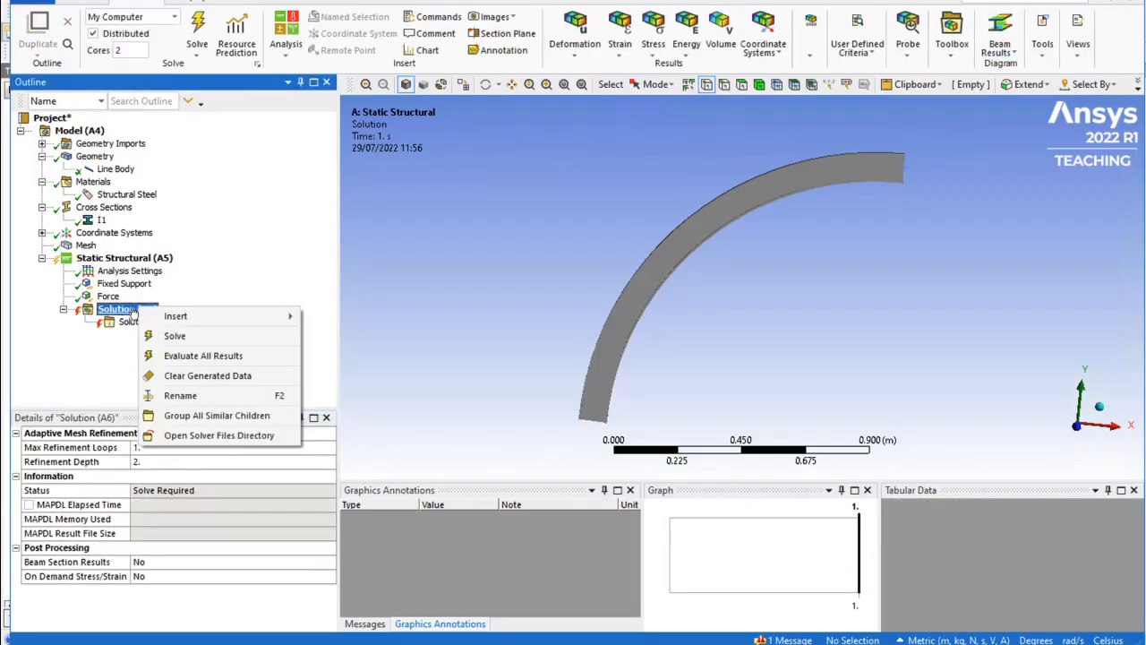
pyautogui.moveTo(205, 317)
pyautogui.moveTo(359, 320)
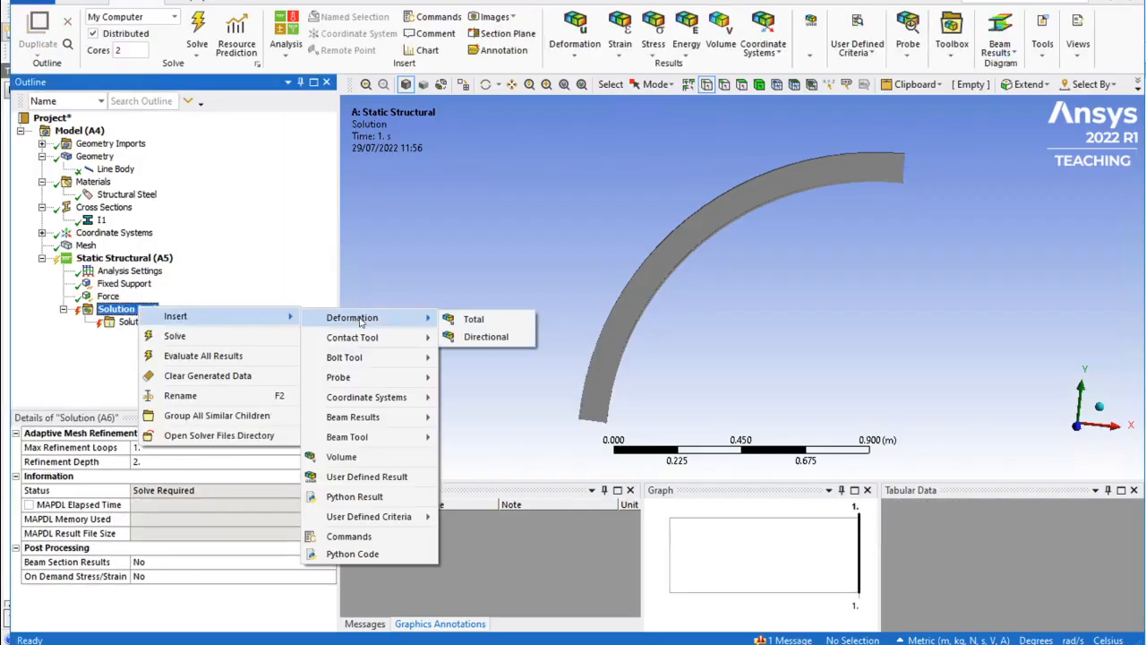
pyautogui.click(473, 320)
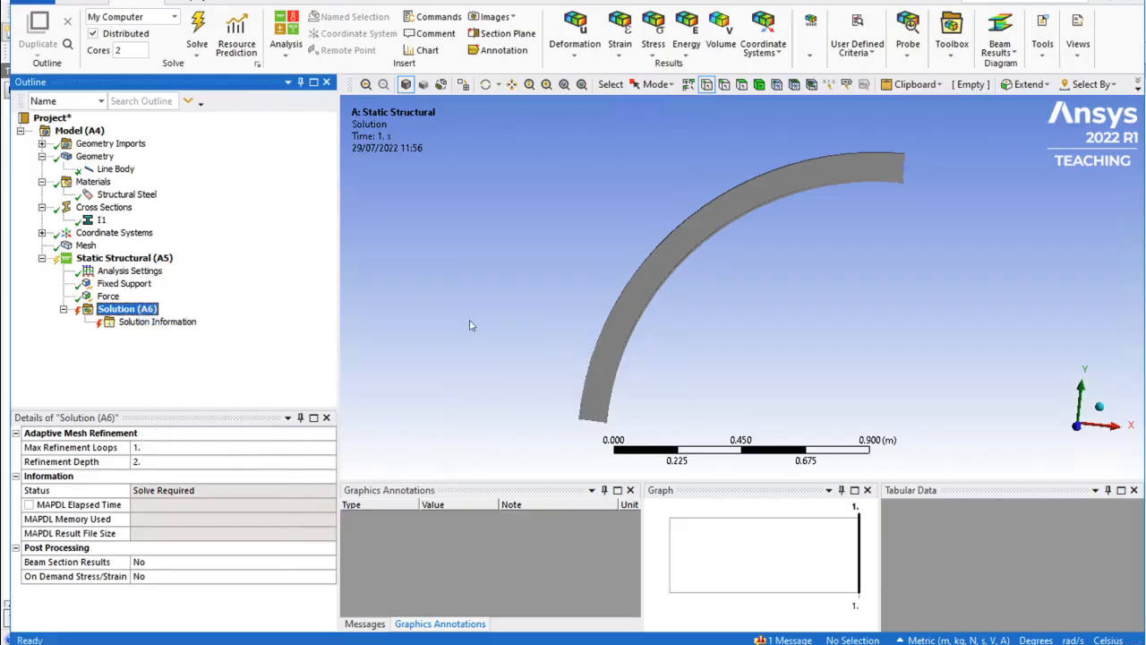
# - Insert a Beam Tool under the Solution branch and solve the static structural analysis
pyautogui.click(134, 311)
pyautogui.rightClick(135, 312)
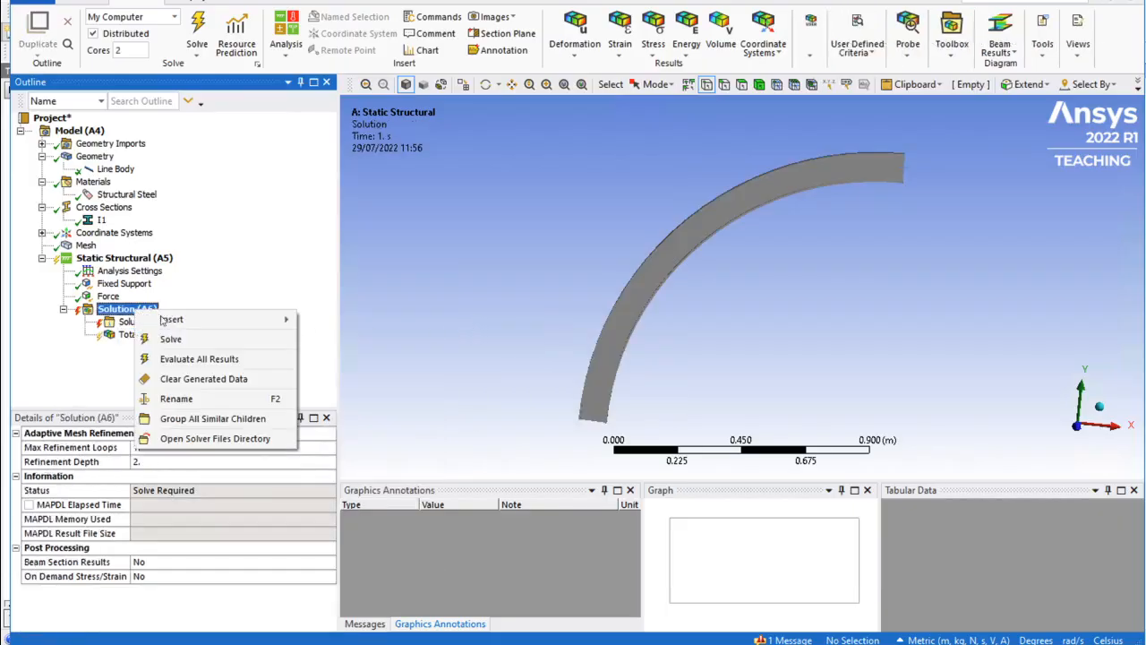
pyautogui.moveTo(221, 322)
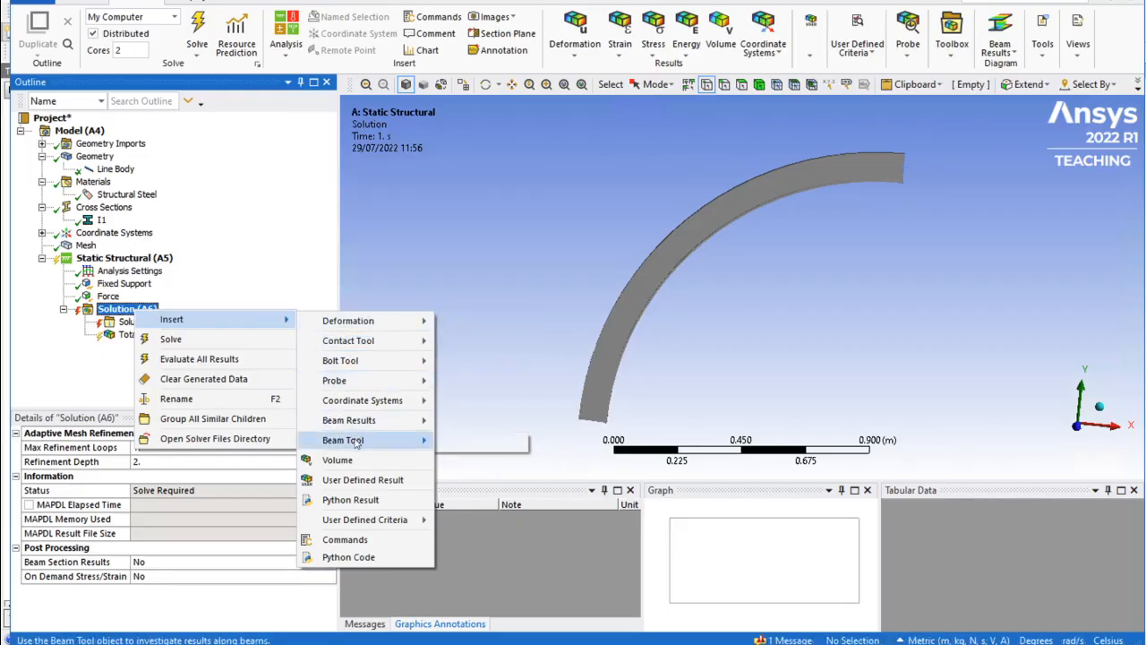
pyautogui.moveTo(358, 441)
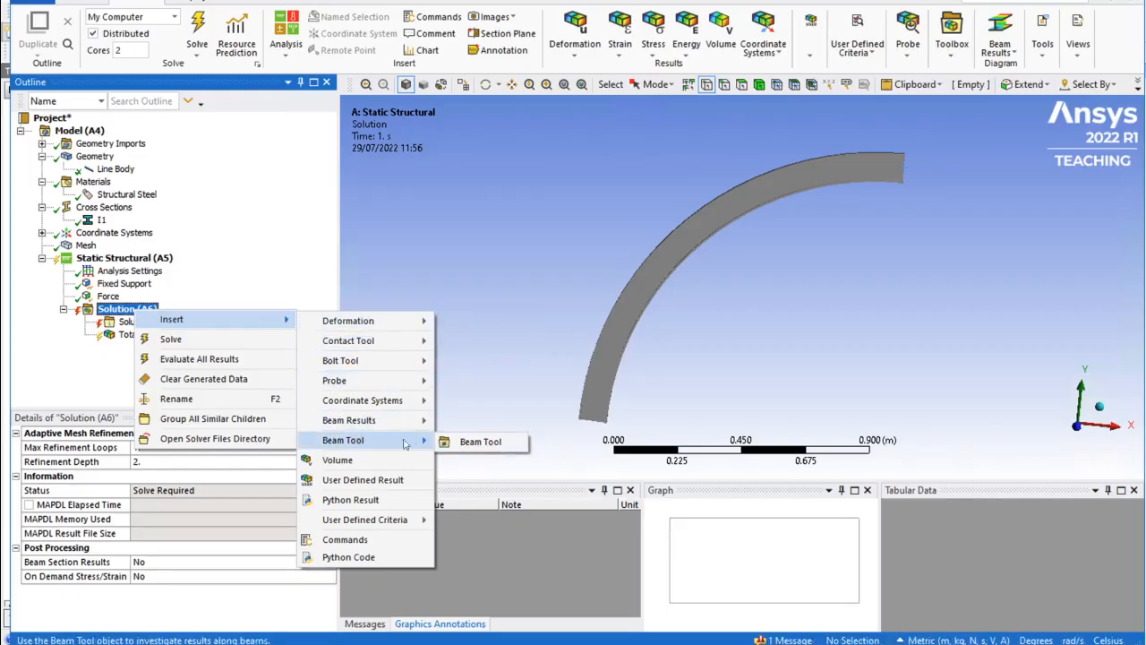
pyautogui.click(478, 441)
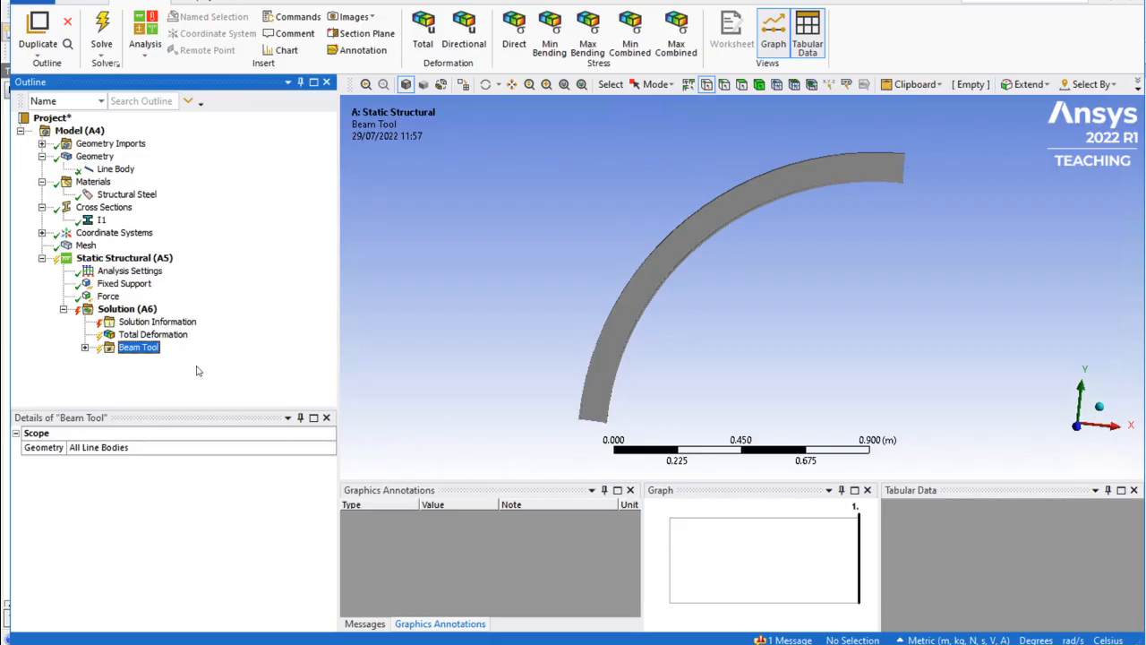
pyautogui.click(139, 311)
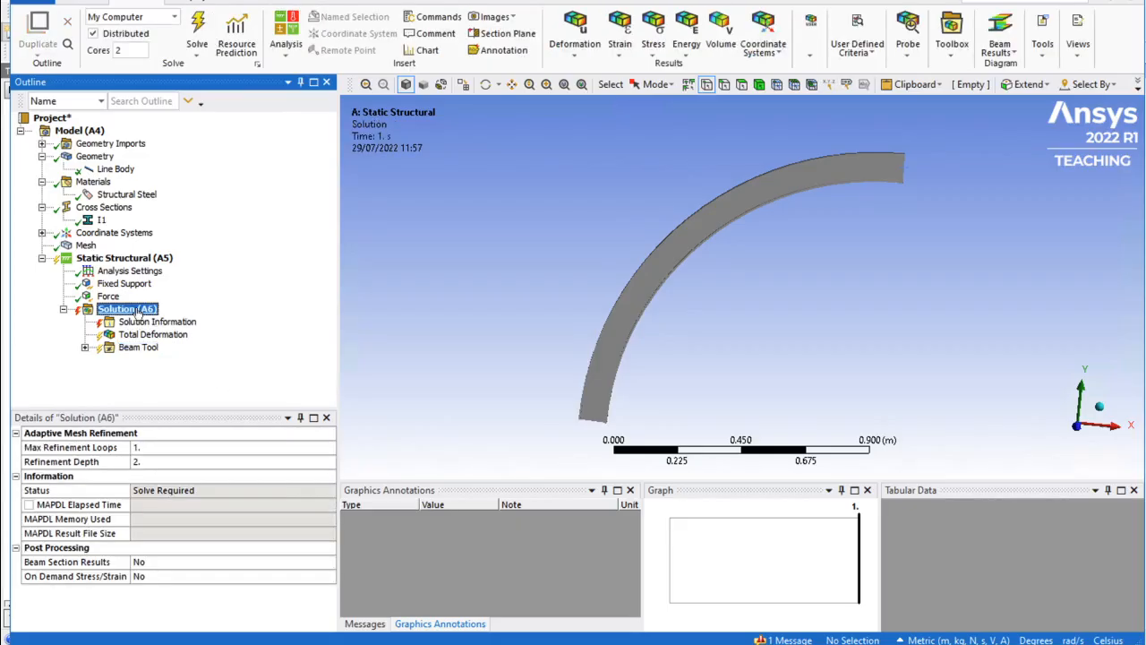
pyautogui.click(200, 29)
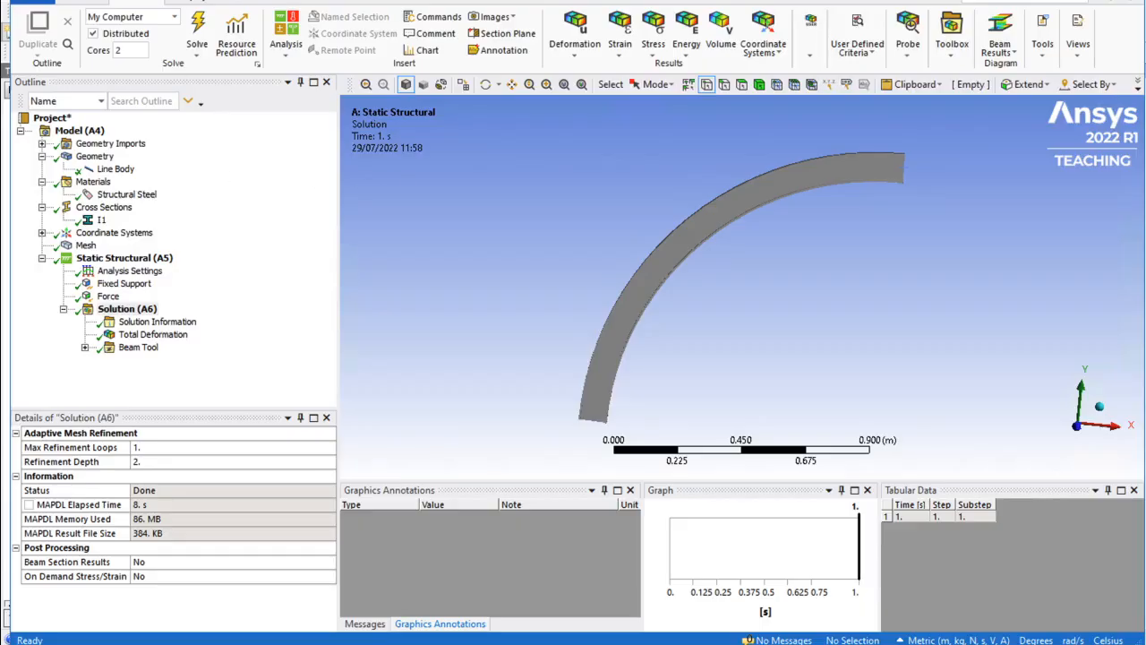
# - Display the Total Deformation contour and examine the deformed shape of the curved beam
pyautogui.click(152, 334)
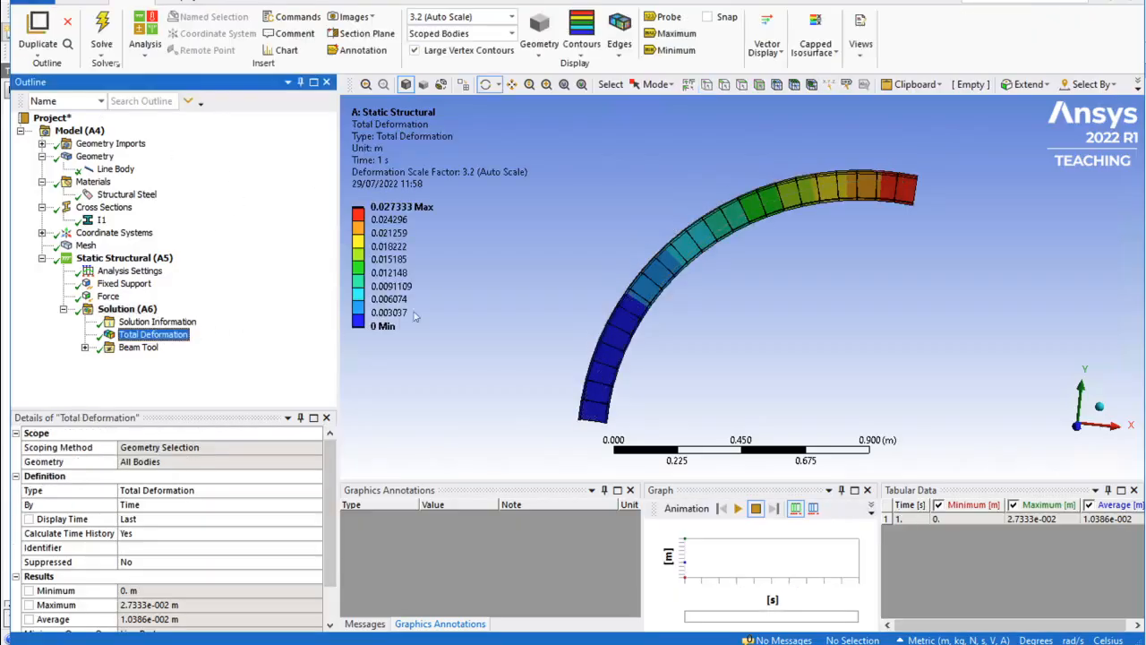
pyautogui.click(820, 150)
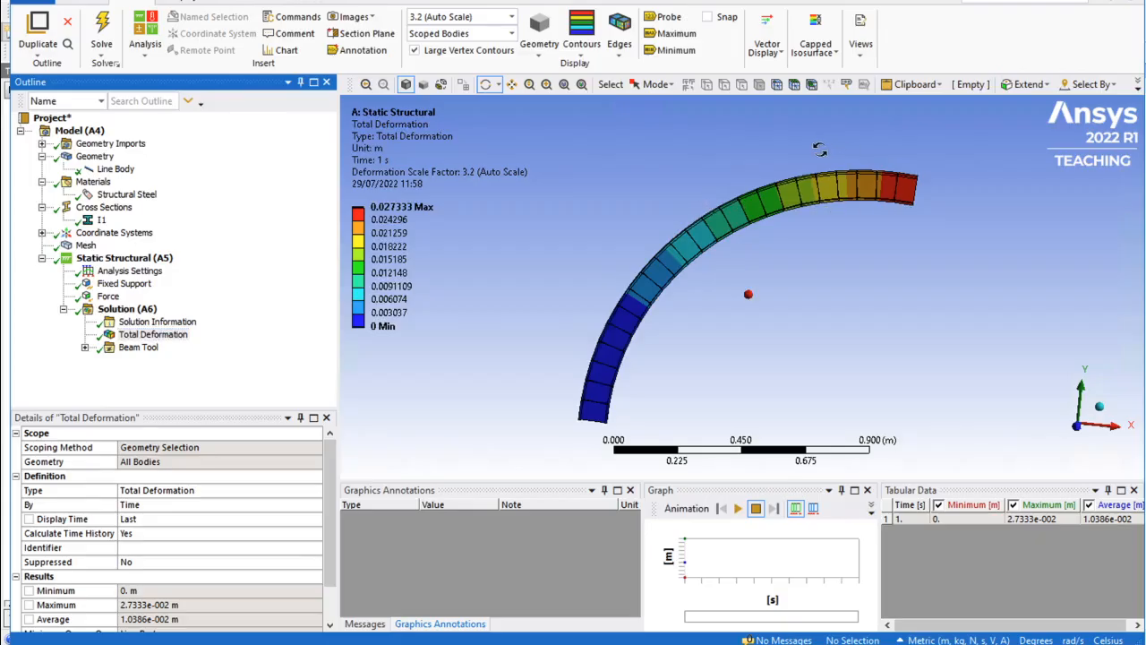
pyautogui.moveTo(819, 149); pyautogui.dragTo(811, 155)
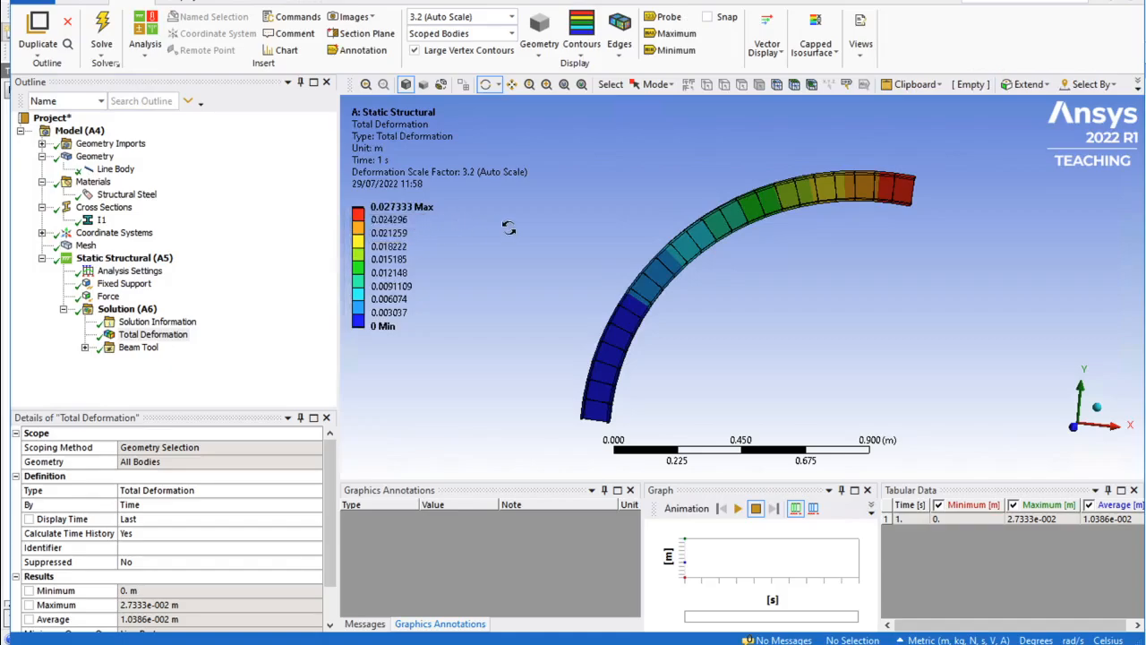
pyautogui.moveTo(505, 224); pyautogui.dragTo(492, 215)
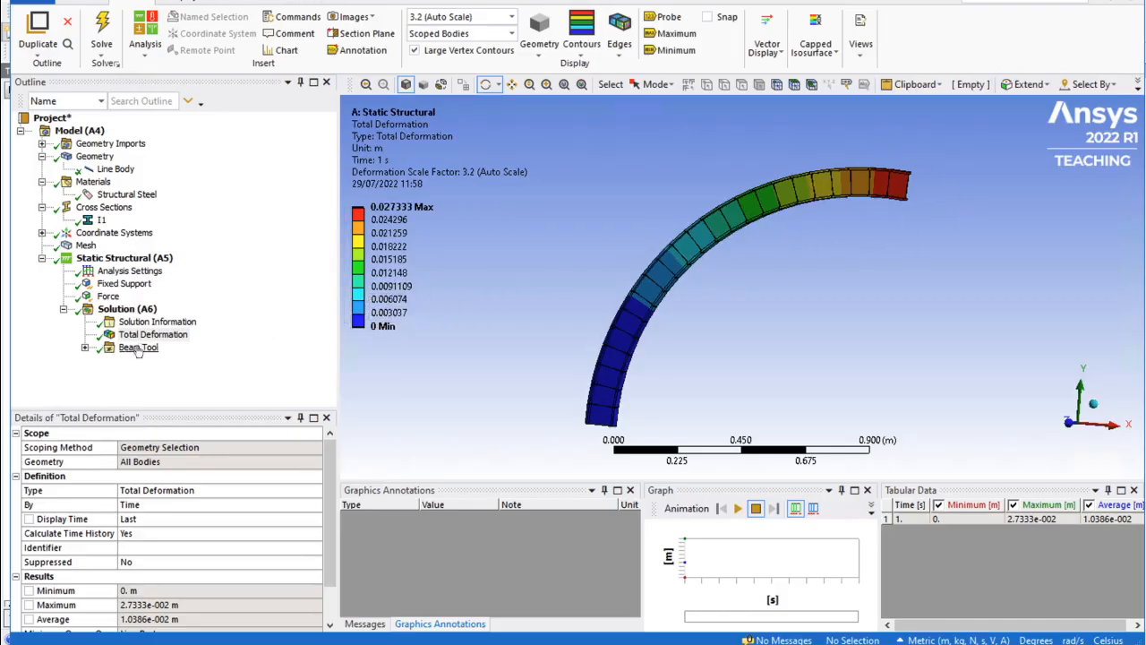
# - Expand the Beam Tool results and examine the Direct Stress and Maximum Combined Stress contours
pyautogui.click(85, 348)
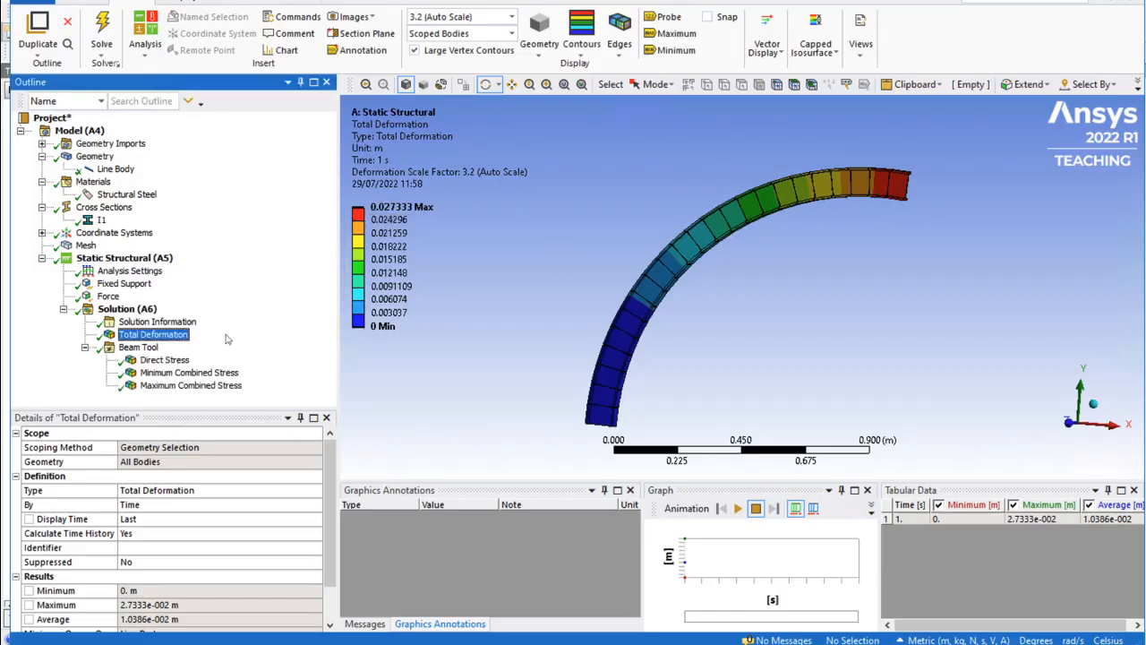
pyautogui.click(167, 362)
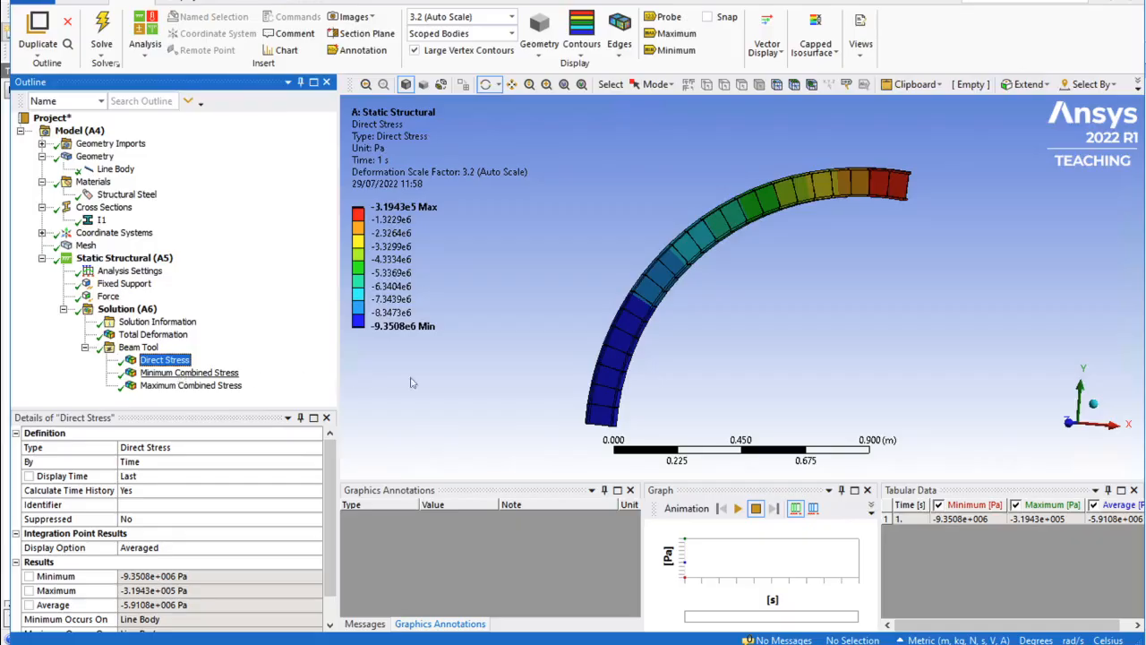
pyautogui.click(373, 329)
pyautogui.click(184, 385)
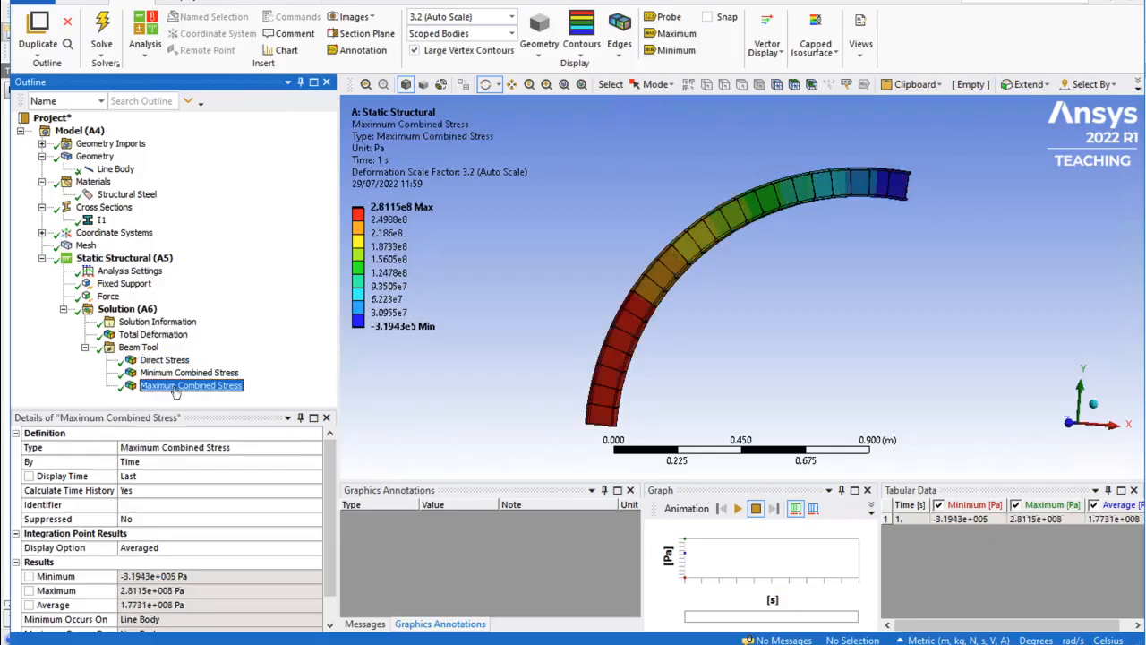